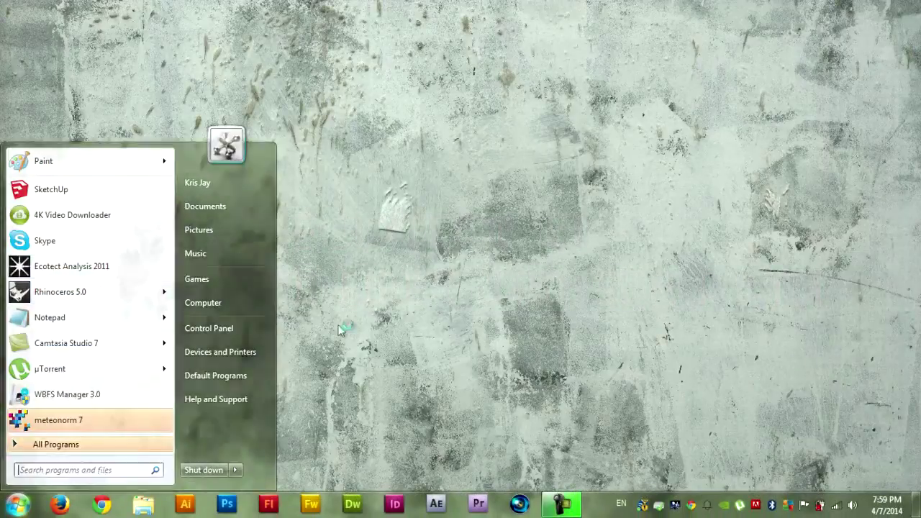
Start Ecotect Analysis 2011 from the Start menu to get a new empty model grid
left_click(71, 266)
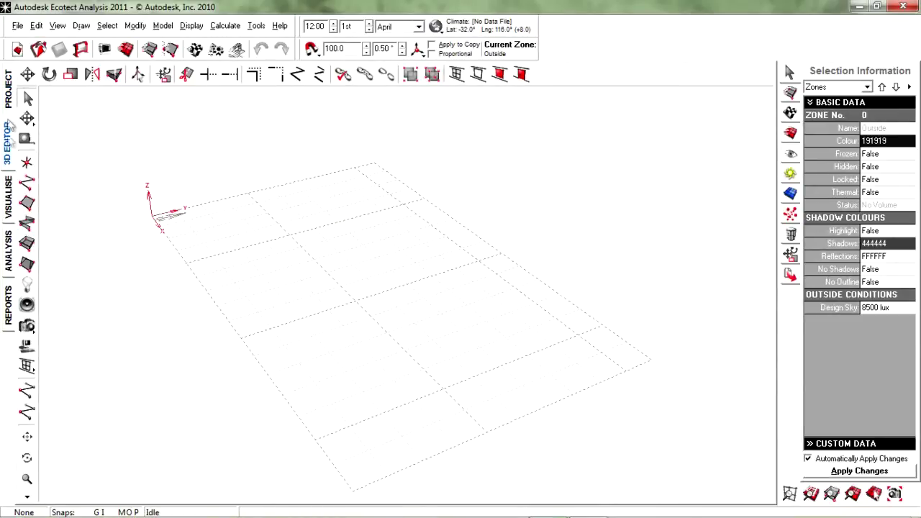
left_click(9, 92)
left_click(7, 136)
left_click(8, 198)
left_click(8, 251)
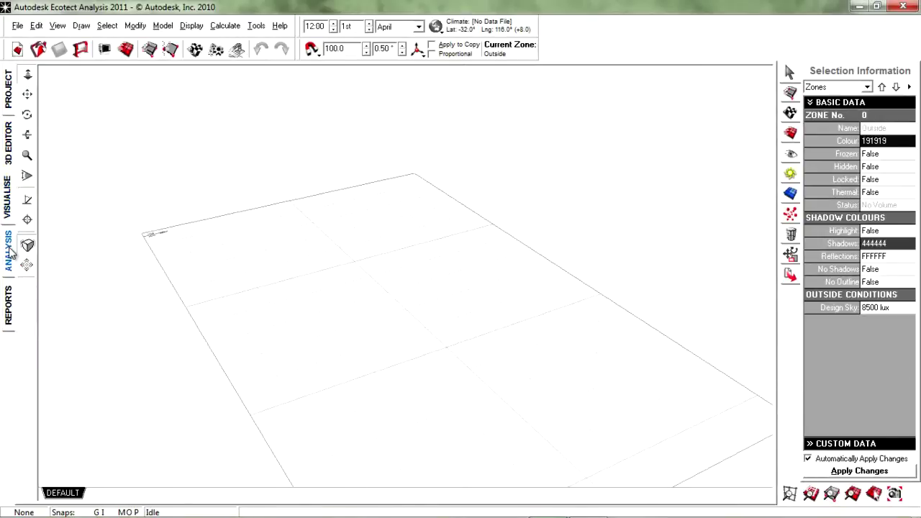
left_click(8, 306)
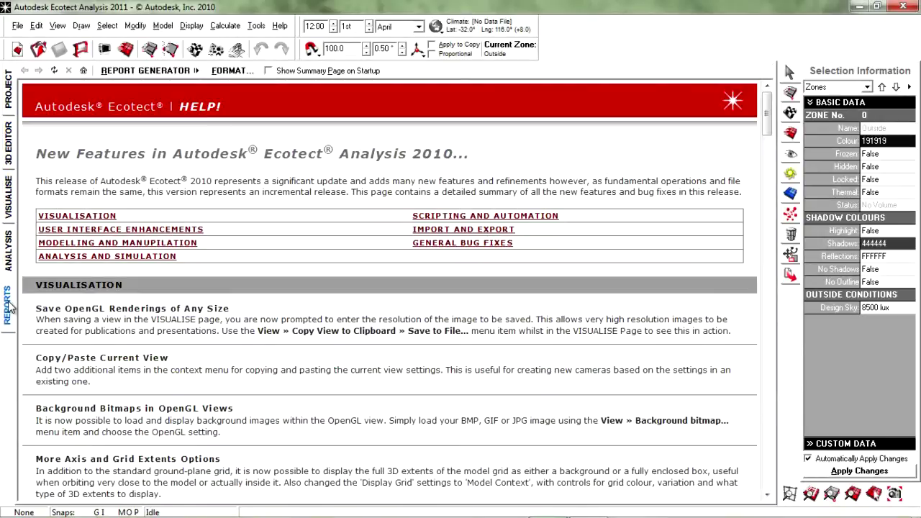
left_click(8, 250)
left_click(8, 198)
left_click(8, 140)
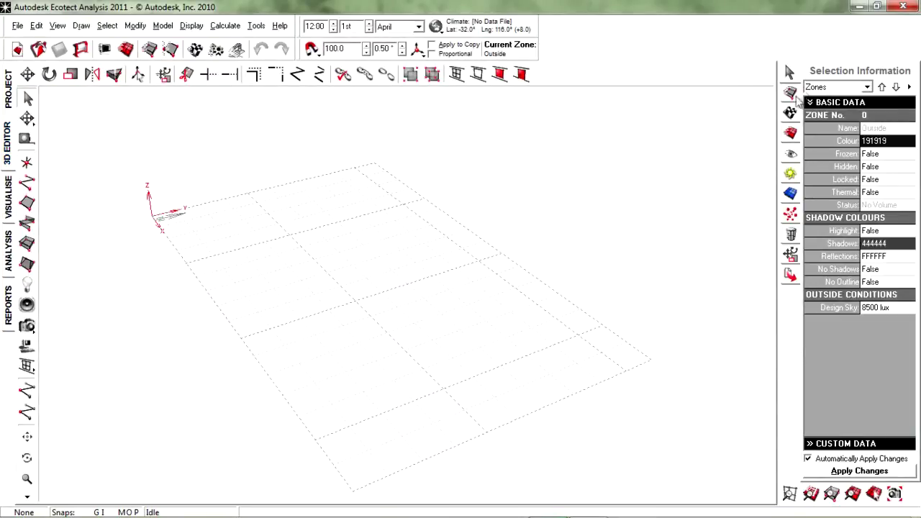
left_click(791, 94)
left_click(791, 113)
left_click(791, 133)
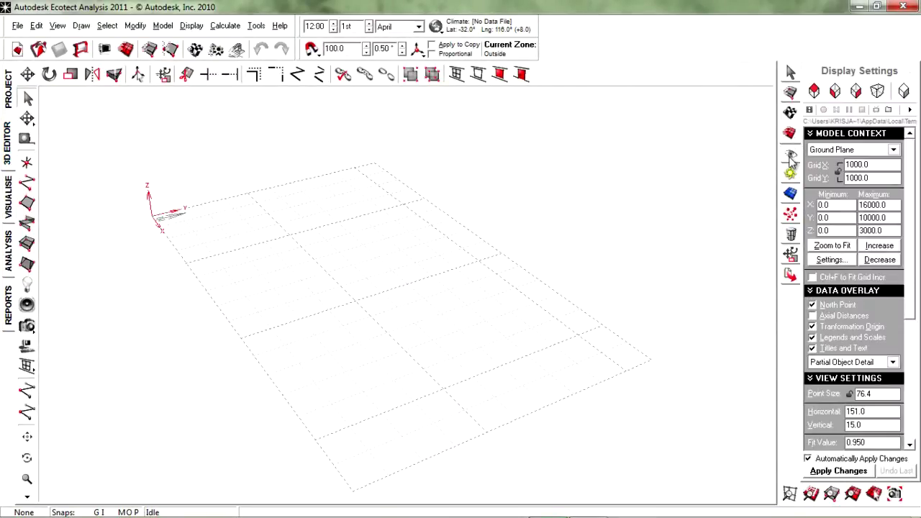
left_click(791, 154)
left_click(791, 72)
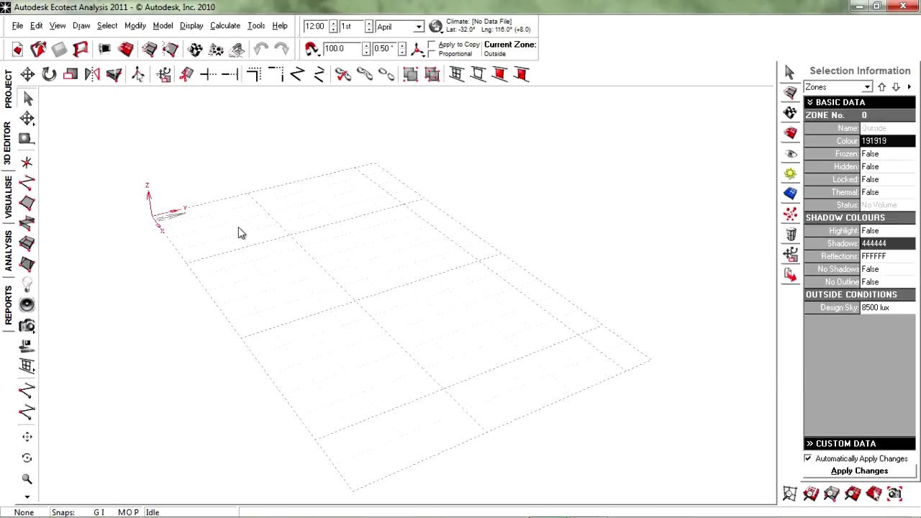
Orbit and pan the viewport to see the empty ground grid from a lower, wider angle
right_click_drag(307, 257, 260, 261)
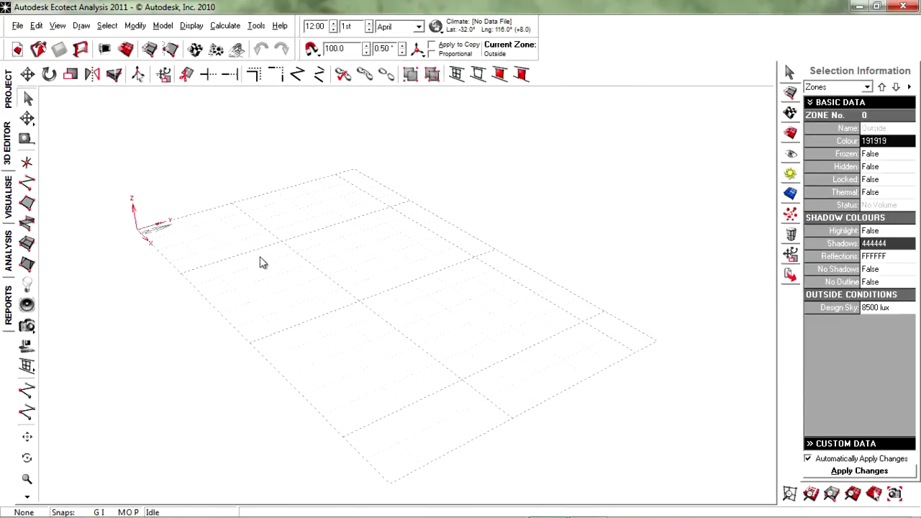
right_click_drag(257, 284, 255, 261)
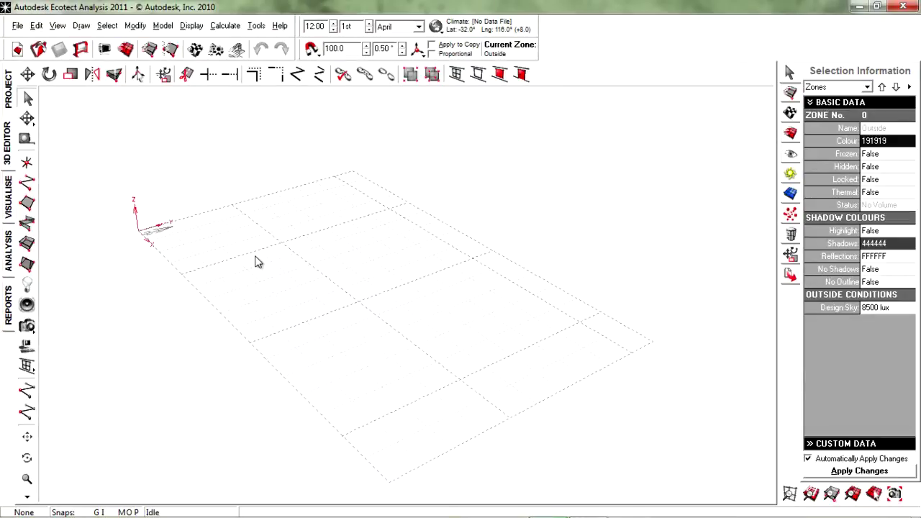
middle_click_drag(255, 212, 295, 231)
right_click_drag(397, 249, 345, 251)
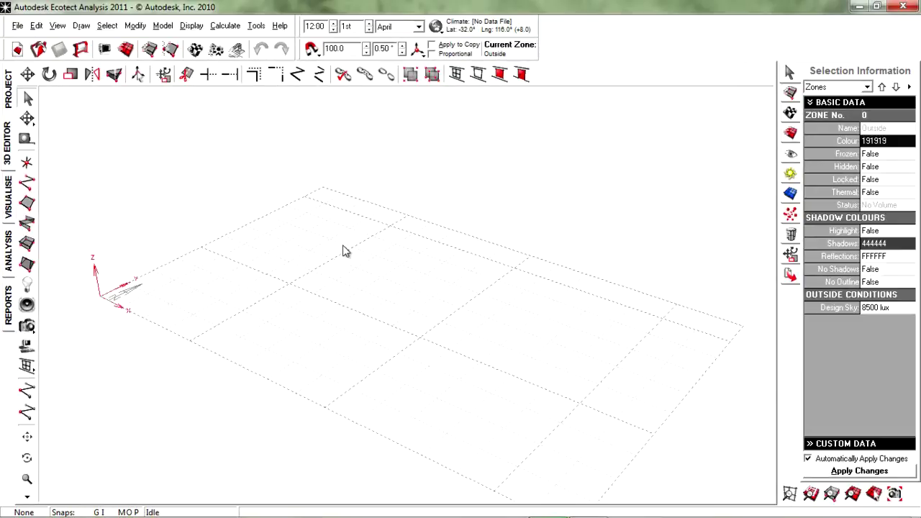
Load the Russia-Moscow.wea weather file and update the site location to 55.7°, 37.6°
left_click(440, 25)
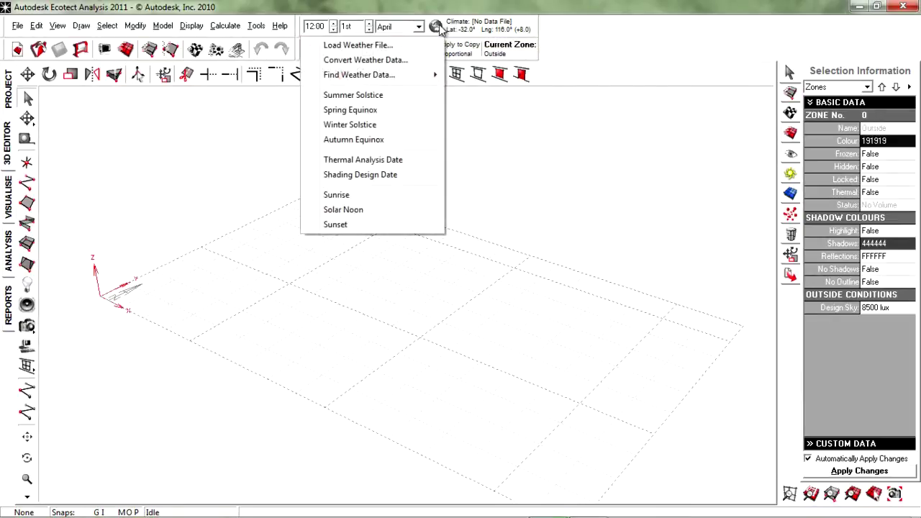
left_click(417, 46)
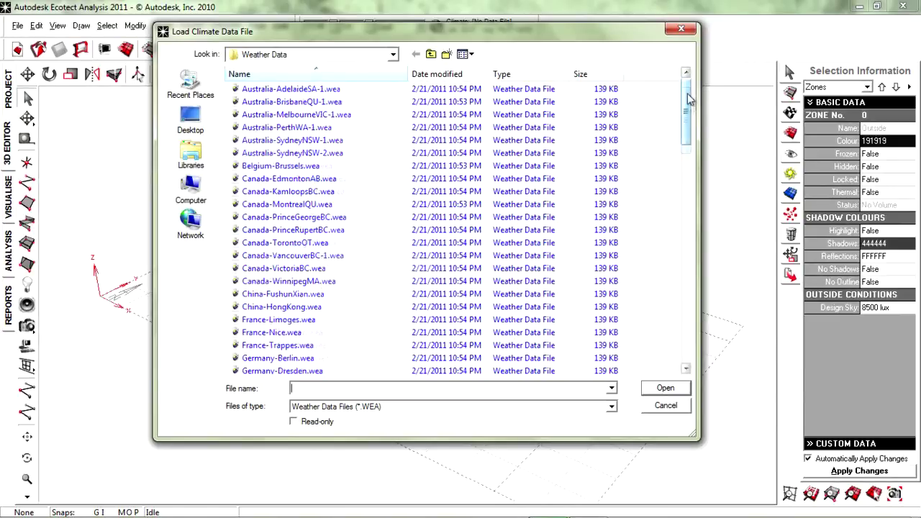
left_click_drag(688, 97, 684, 174)
double_click(324, 204)
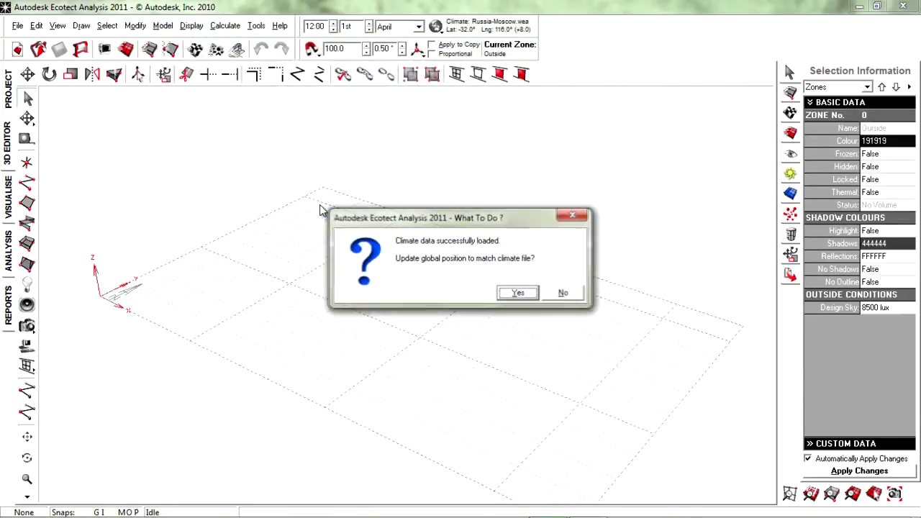
left_click(514, 293)
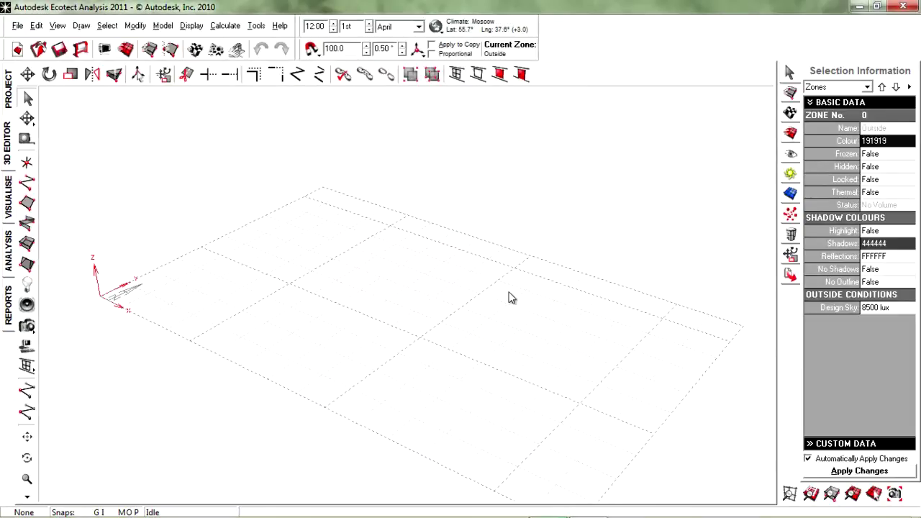
Cancel the weather file chooser and bring up the Find Weather Data submenu
left_click(444, 28)
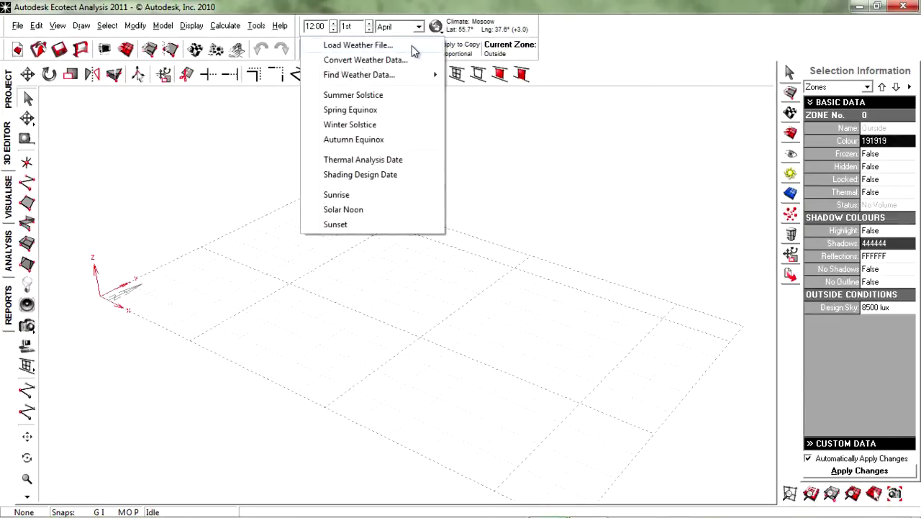
left_click(411, 45)
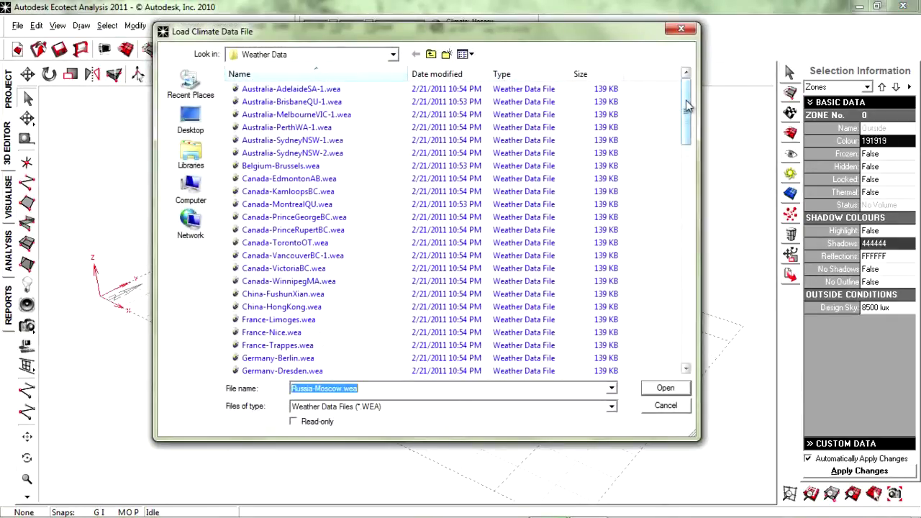
left_click_drag(687, 108, 683, 89)
left_click(666, 407)
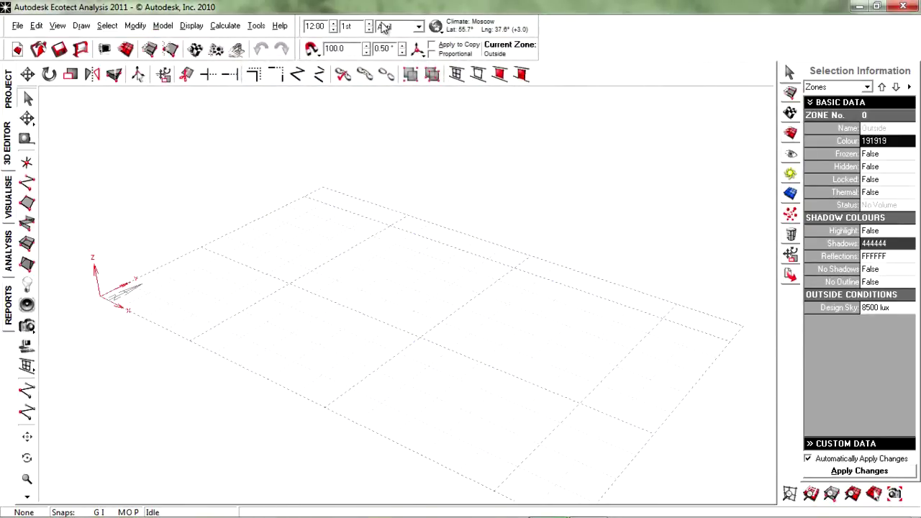
left_click(435, 27)
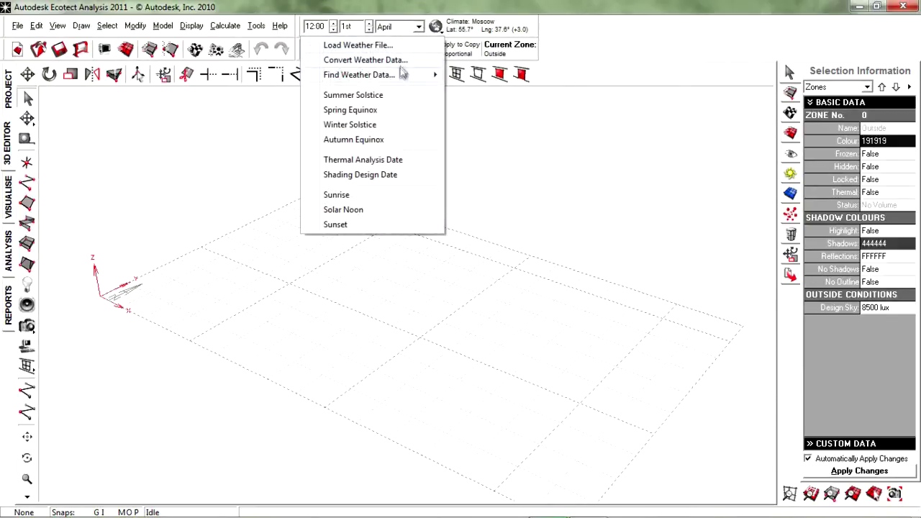
mouse_move(401, 77)
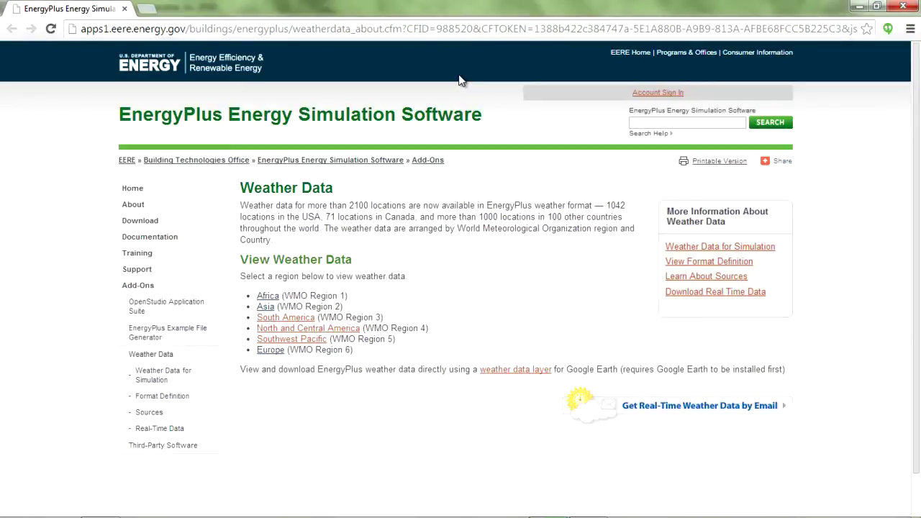
Browse the EnergyPlus regions and view the Asia WMO Region 2 country list
scroll(528, 179, "down", 1)
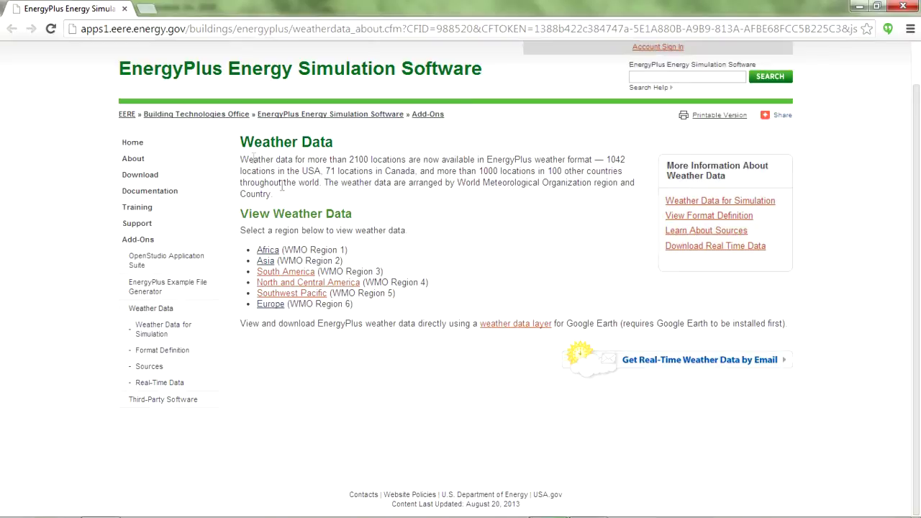
left_click(265, 263)
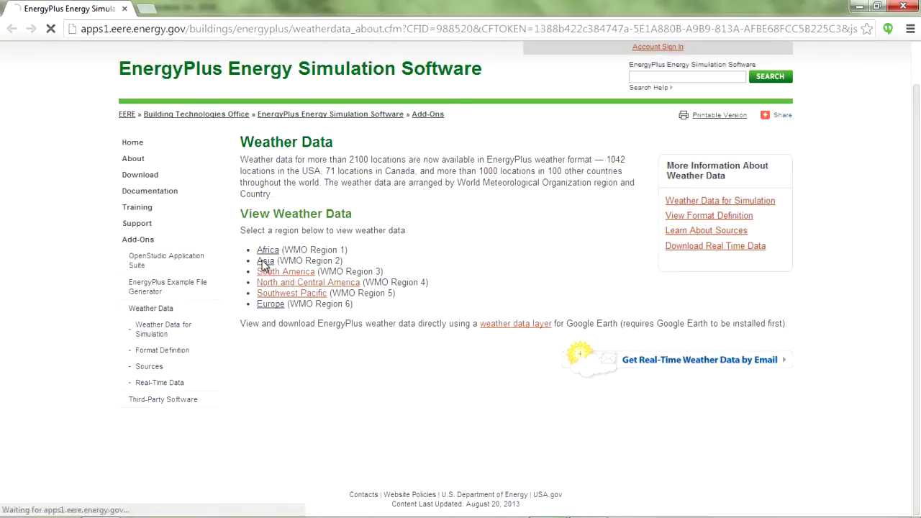
scroll(407, 272, "down", 2)
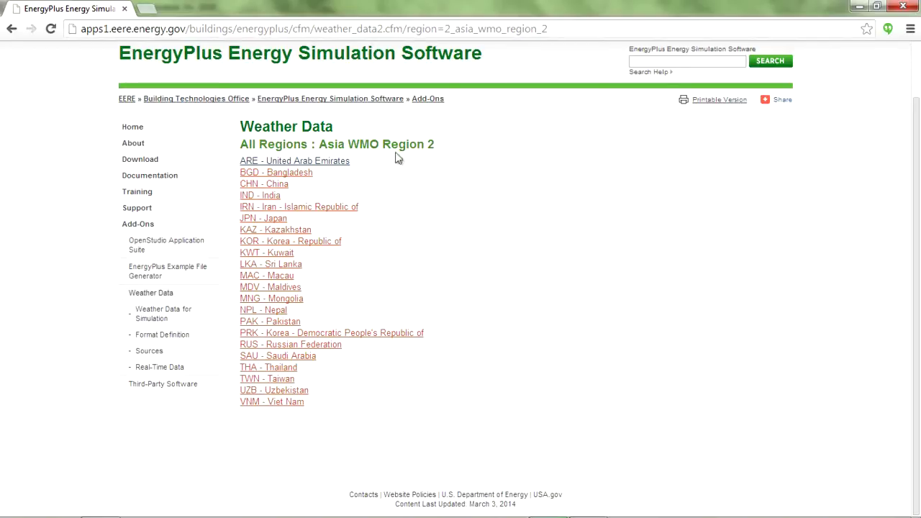
Browse Europe's country list, then return to the six-region overview page
left_click(11, 29)
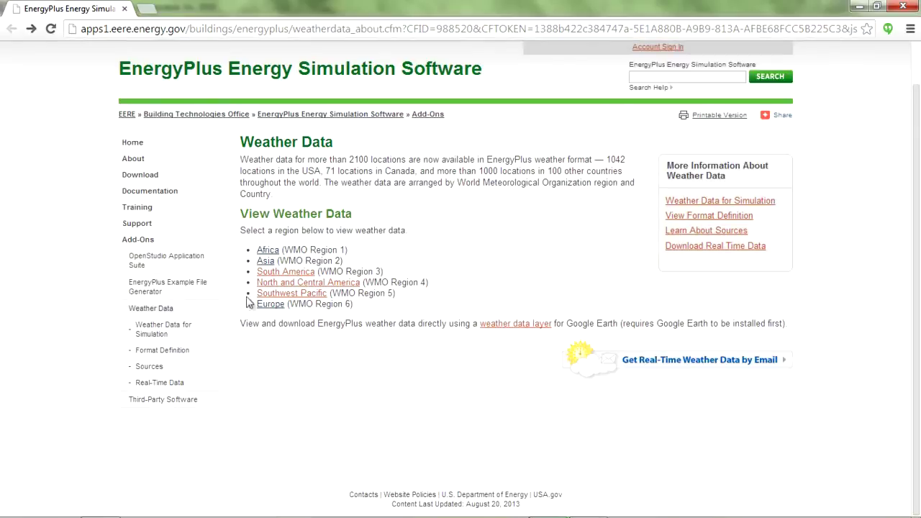
left_click(271, 304)
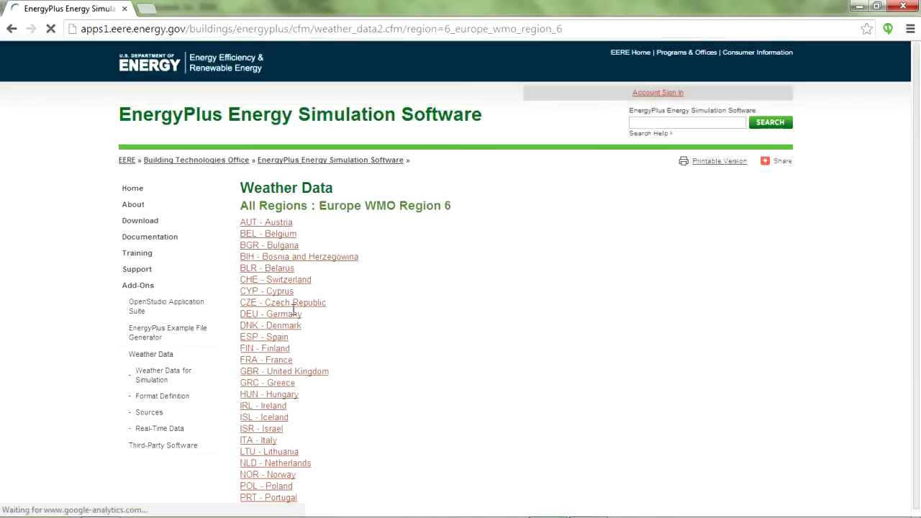
scroll(335, 312, "down", 3)
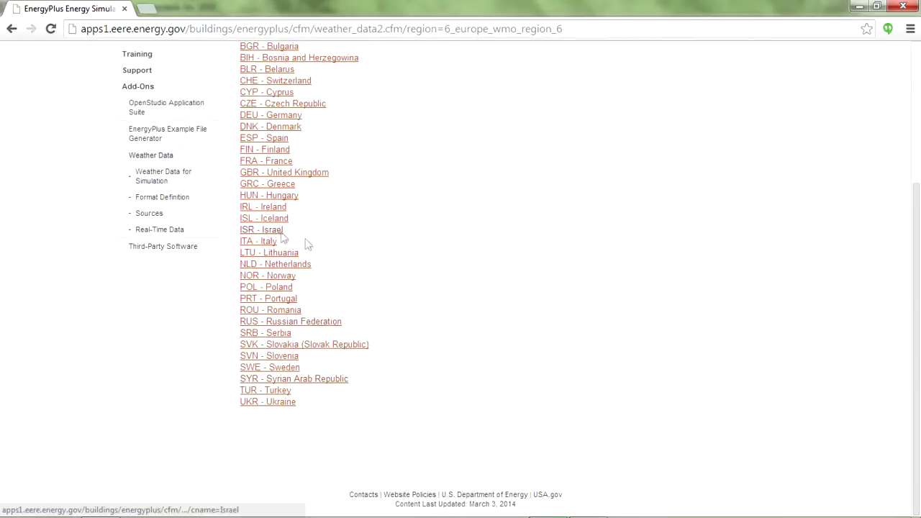
scroll(317, 245, "up", 1)
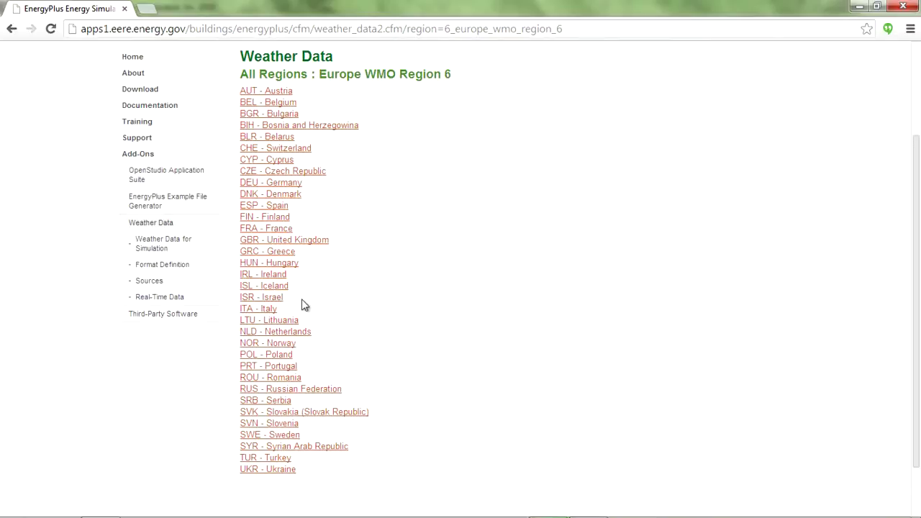
scroll(302, 305, "up", 2)
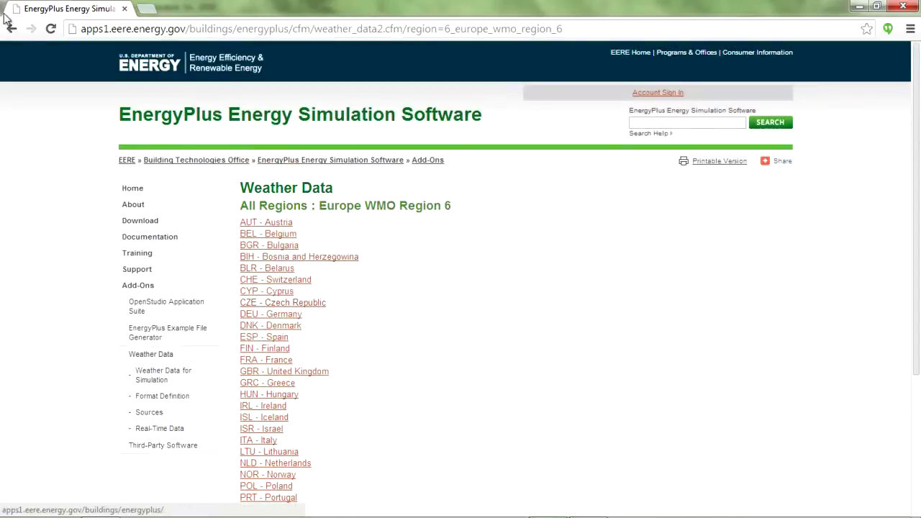
left_click(12, 29)
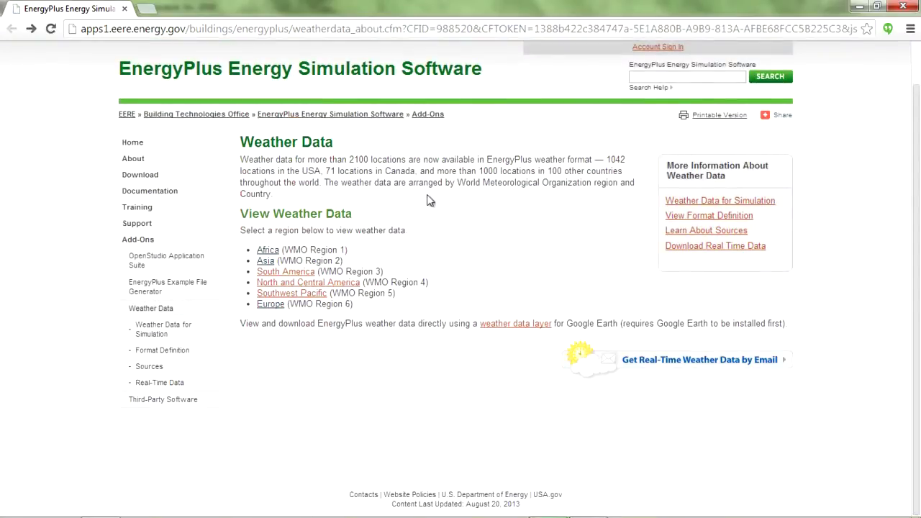
Download the Abu Dhabi 412170 (IWEC) ZIP from the Asia > United Arab Emirates page
left_click(266, 261)
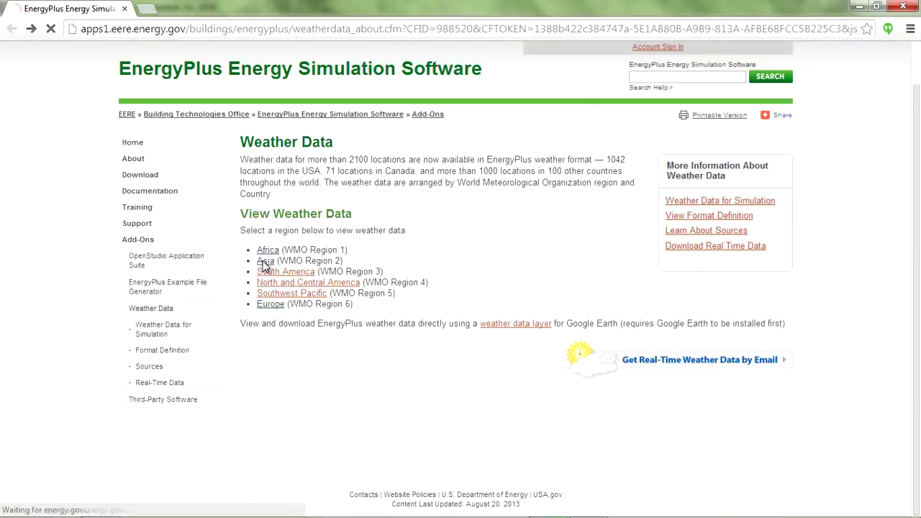
left_click(321, 224)
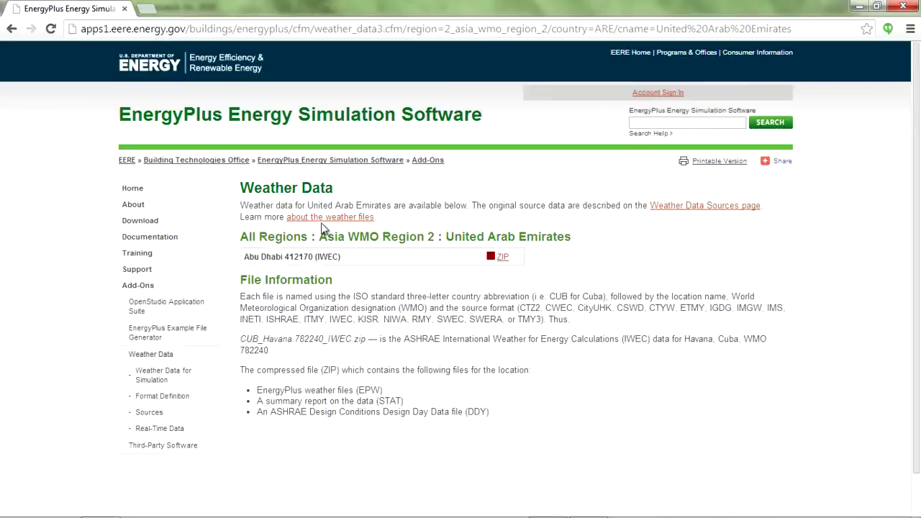
scroll(323, 230, "down", 1)
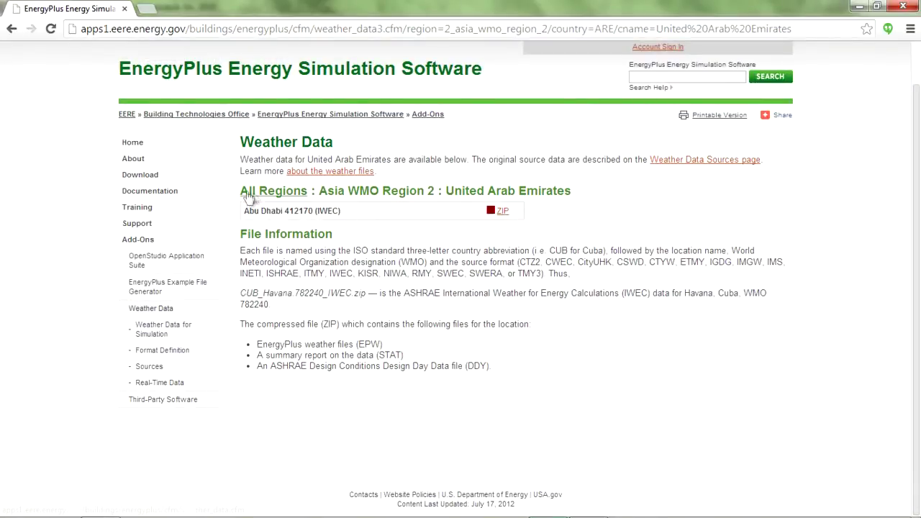
left_click(502, 213)
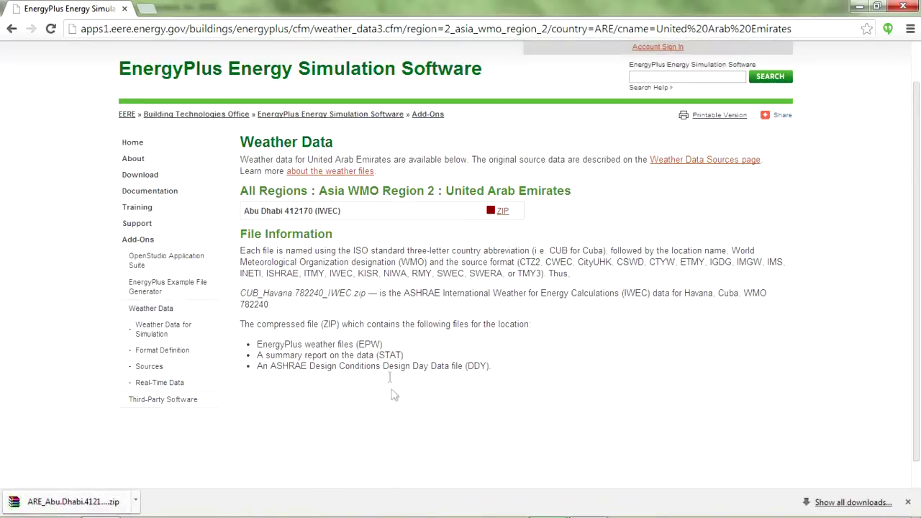
left_click_drag(356, 344, 387, 346)
Extract the Abu Dhabi archive to the Desktop, replacing all existing files, and close WinRAR
left_click(92, 504)
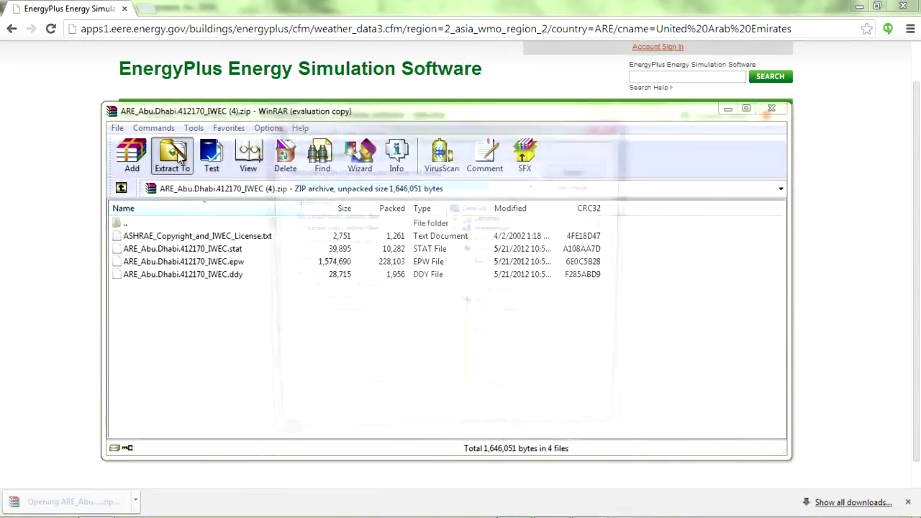
left_click(173, 155)
left_click(518, 287)
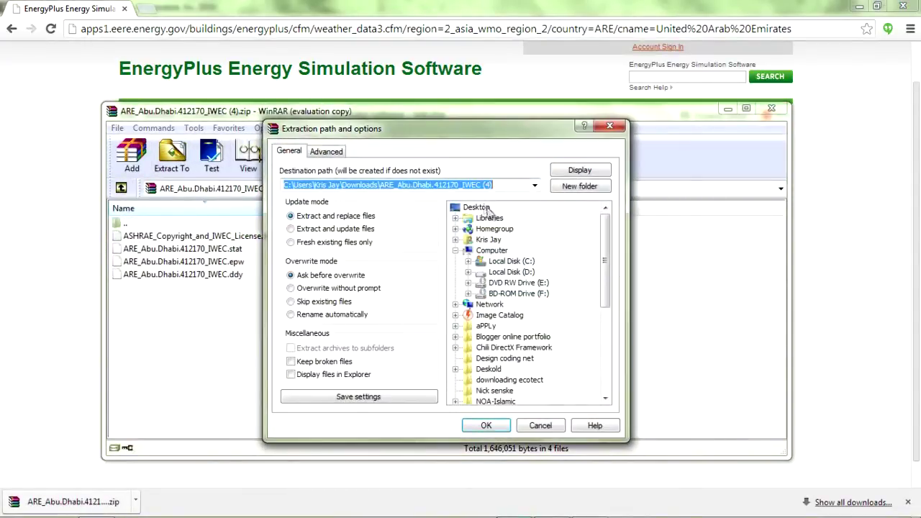
left_click(477, 207)
left_click(486, 425)
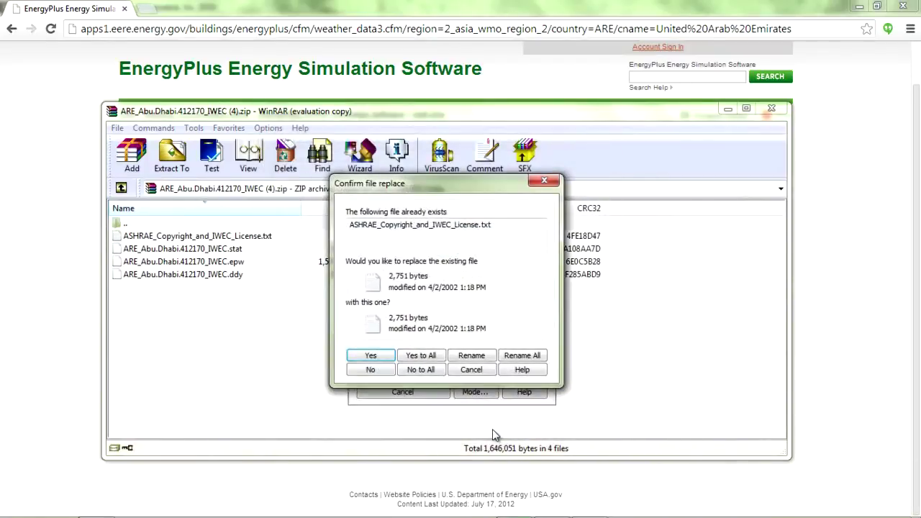
left_click(420, 356)
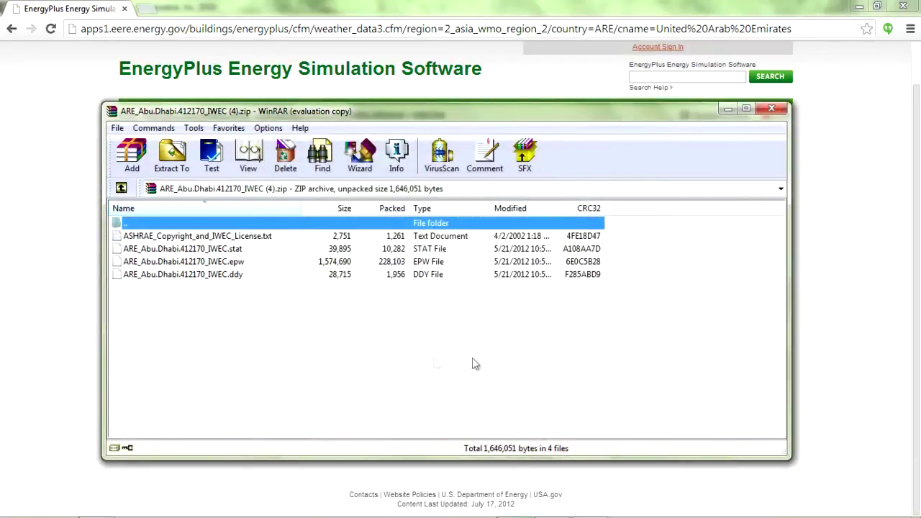
left_click(774, 109)
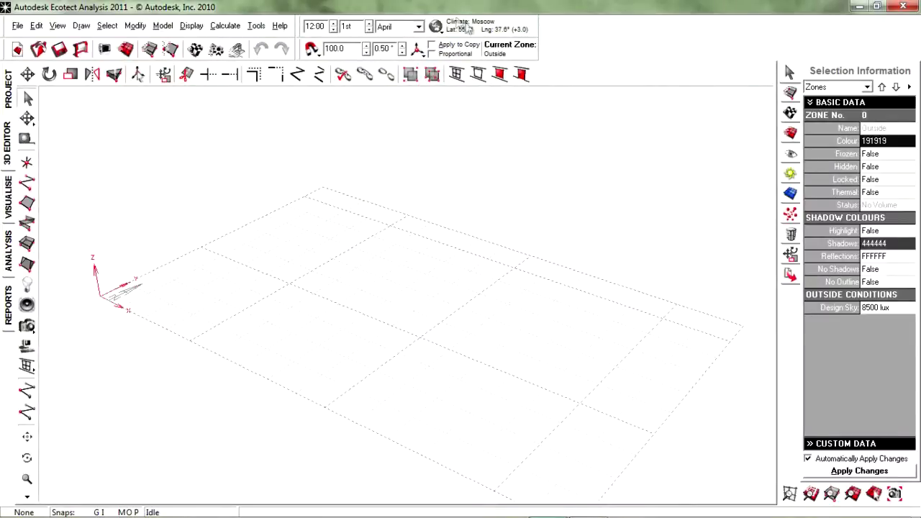
left_click(436, 27)
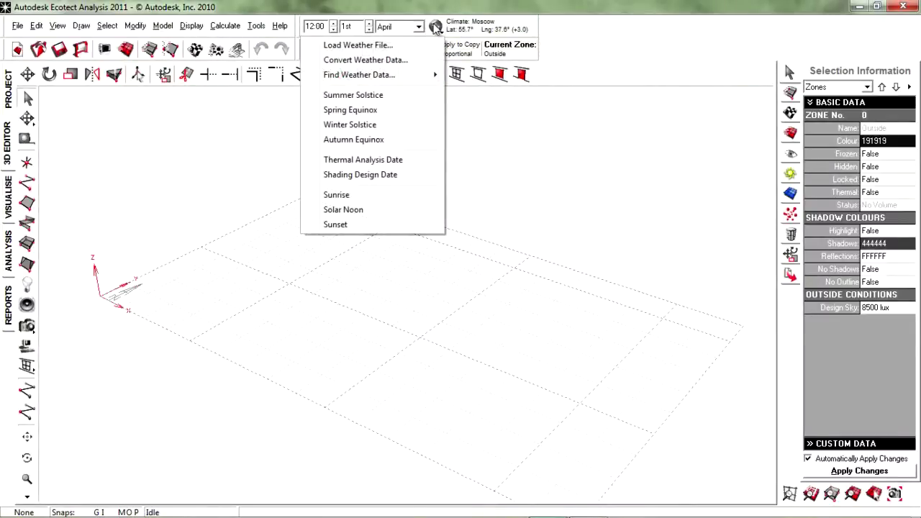
In the Weather Manager, select the Abu Dhabi file using the EnergyPlus (*.EPW) file type
left_click(389, 60)
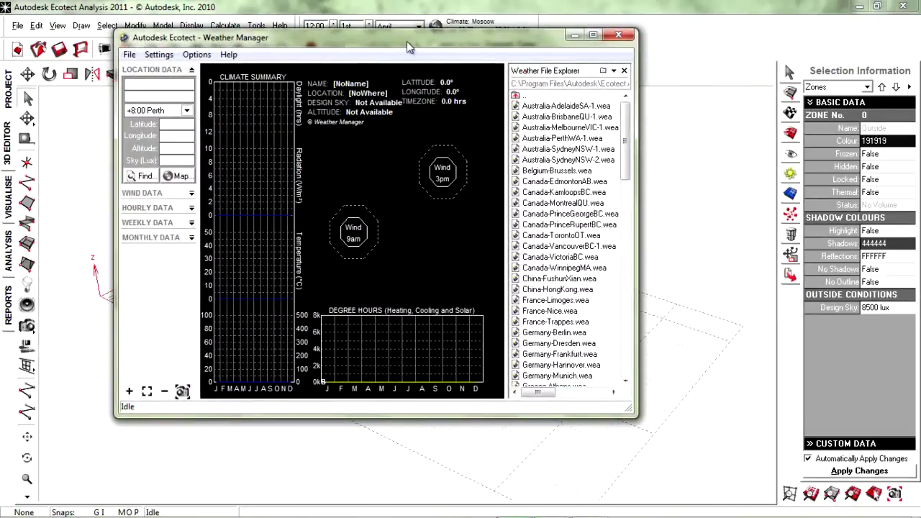
left_click_drag(407, 46, 452, 66)
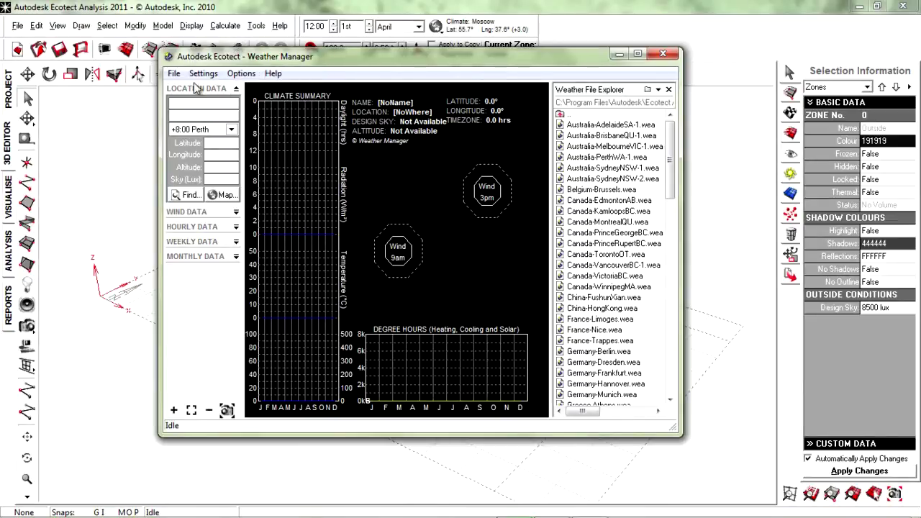
left_click(173, 73)
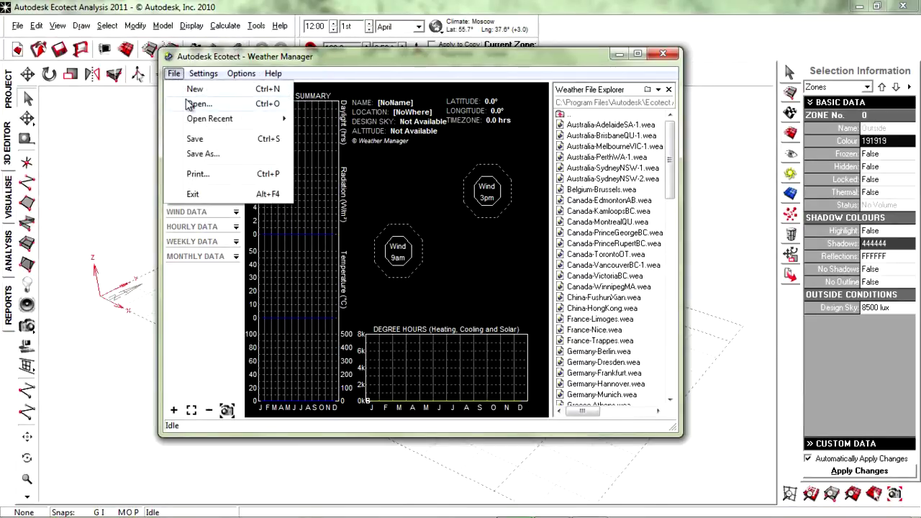
left_click(191, 104)
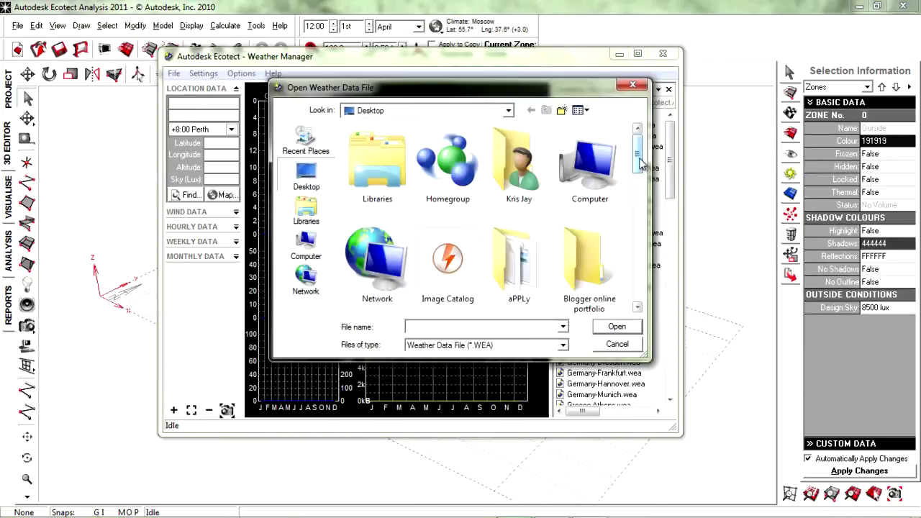
left_click_drag(650, 180, 680, 335)
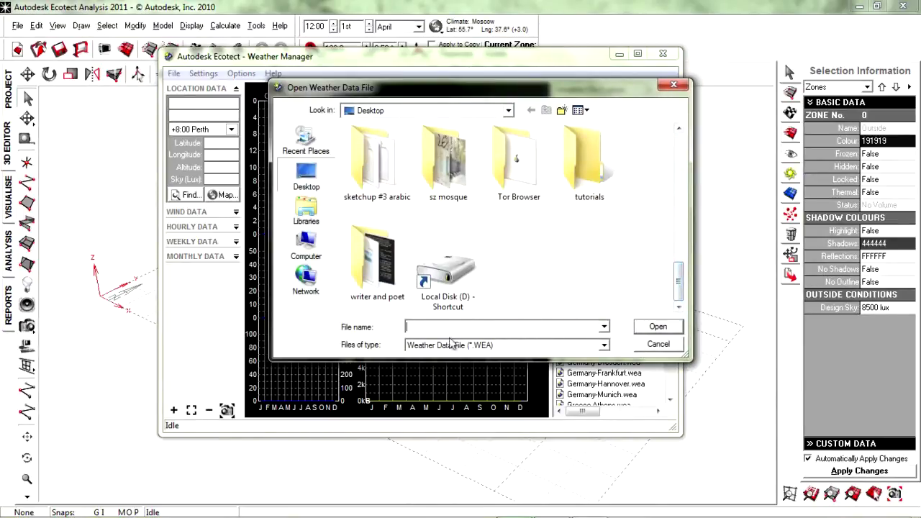
left_click(522, 347)
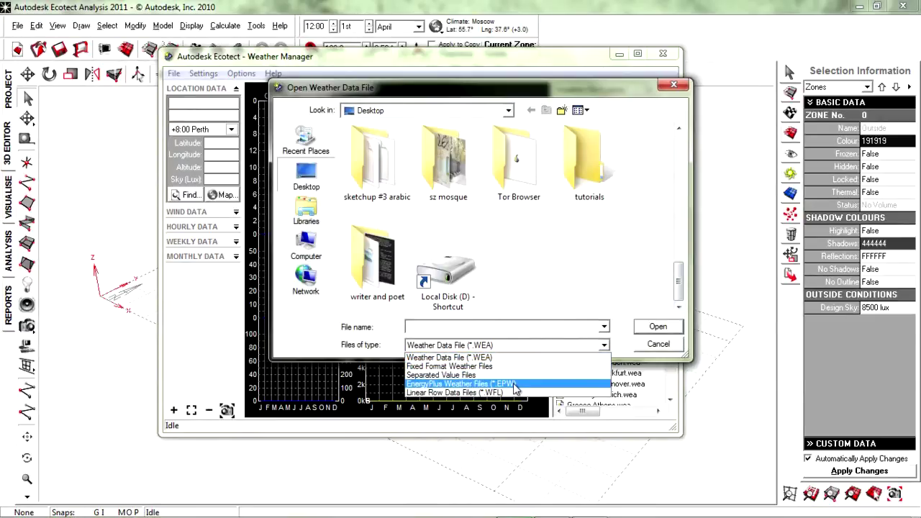
left_click(517, 385)
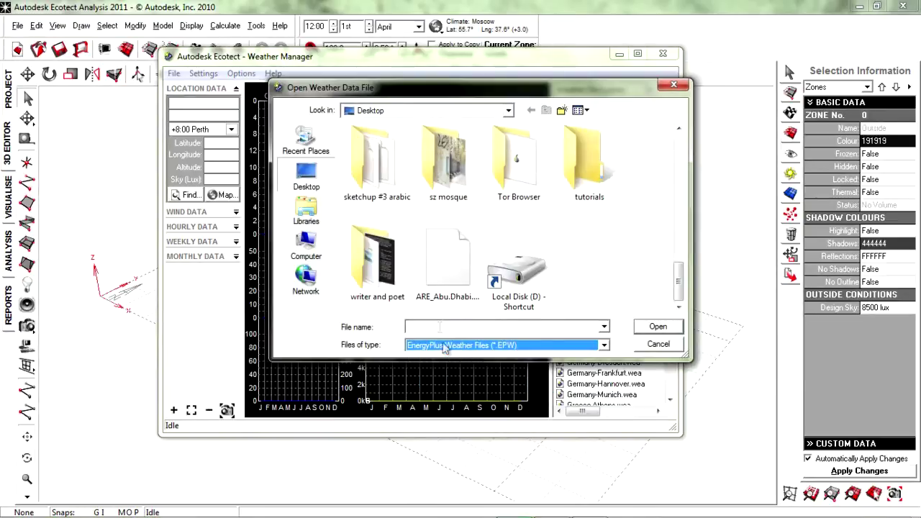
left_click(436, 257)
Open and import the Abu Dhabi EPW data, giving latitude 24.4° and longitude 54.7°
left_click(658, 327)
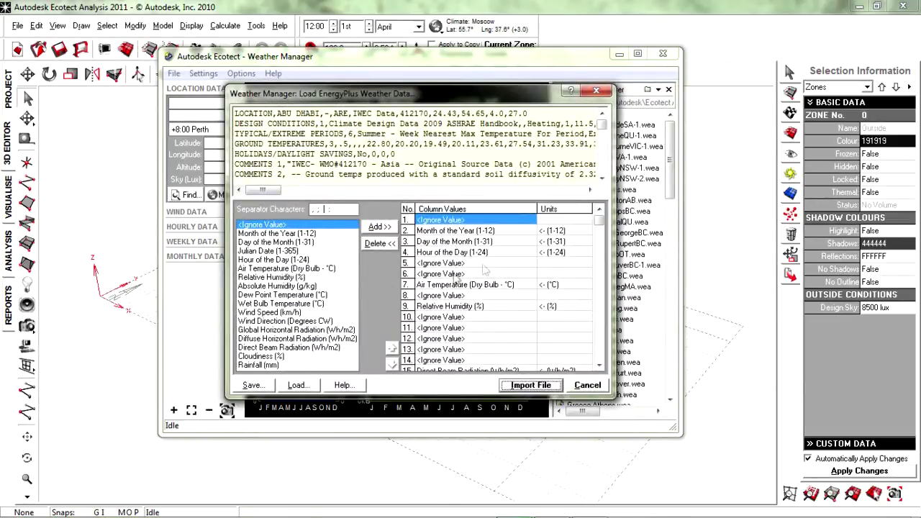
left_click(518, 389)
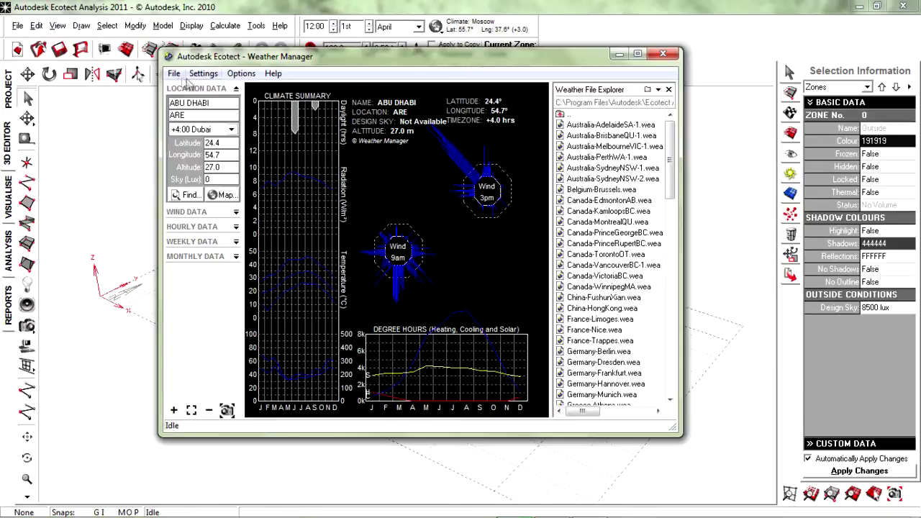
Review the Wind, Hourly, Weekly and Monthly charts for the Abu Dhabi weather data
left_click(187, 213)
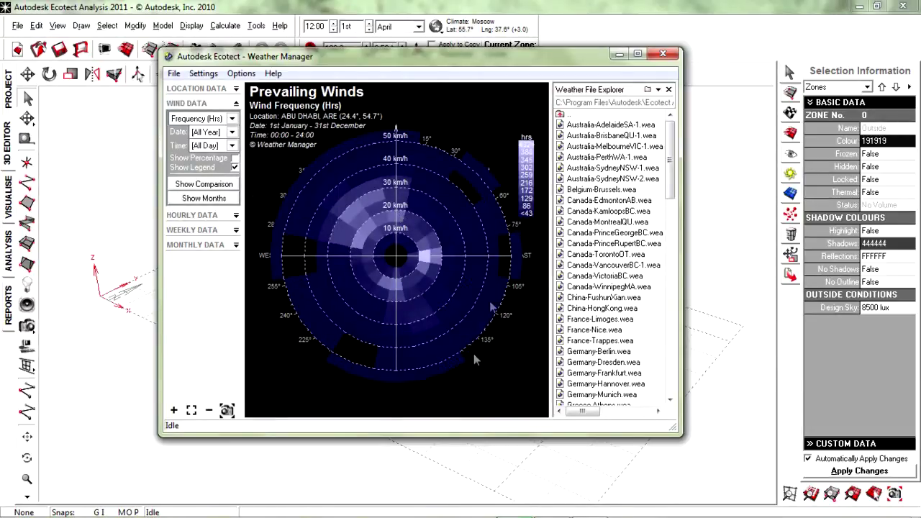
left_click(194, 215)
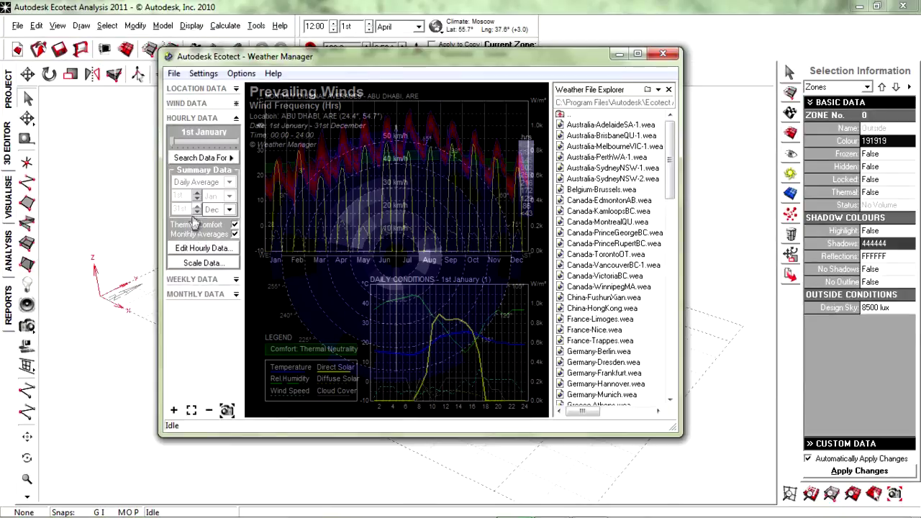
left_click(191, 279)
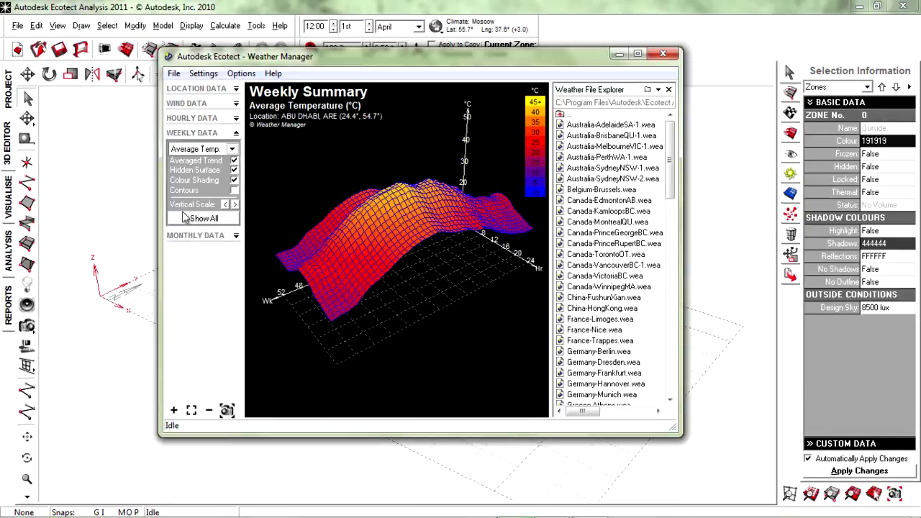
left_click(191, 236)
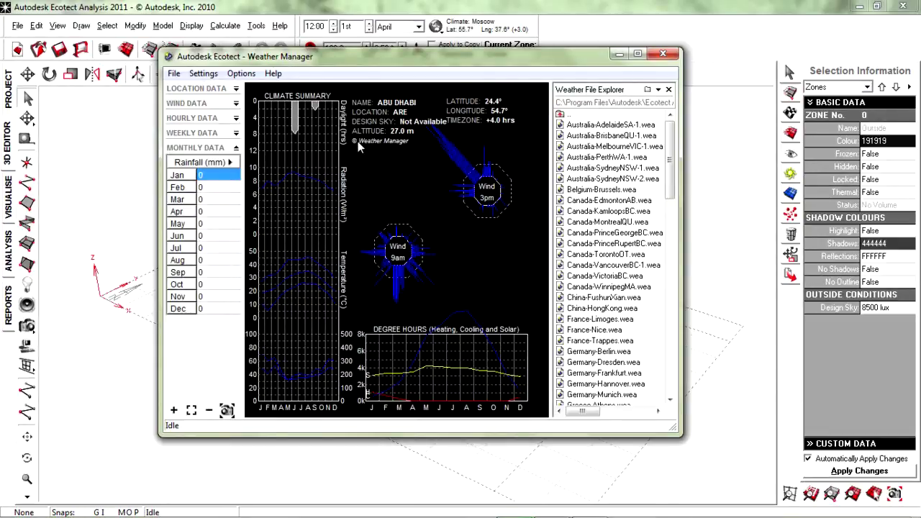
Save the weather data as UAE.wea and close the Weather Manager
left_click(174, 74)
left_click(200, 154)
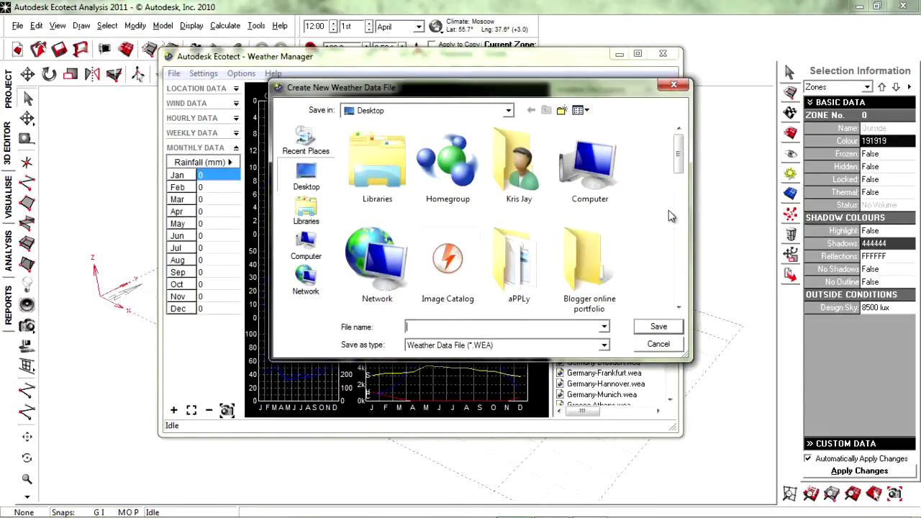
type("UAE")
key("Return")
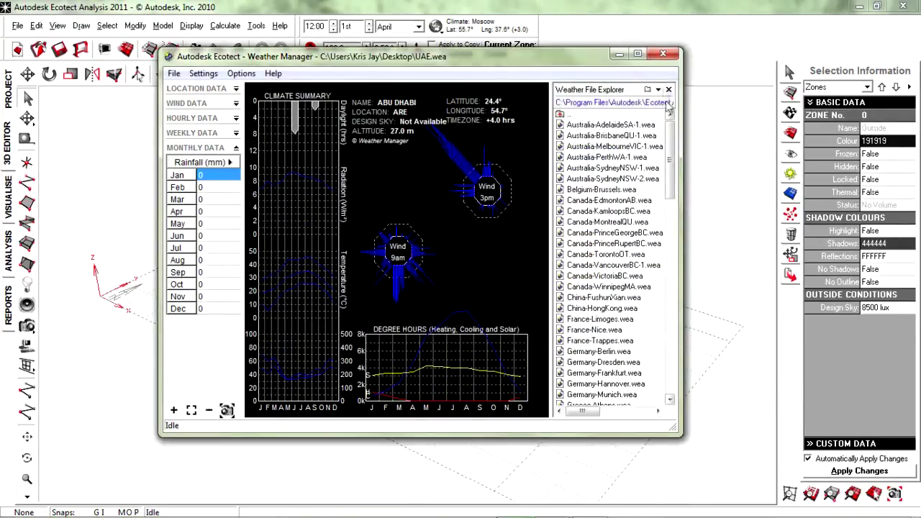
left_click(662, 56)
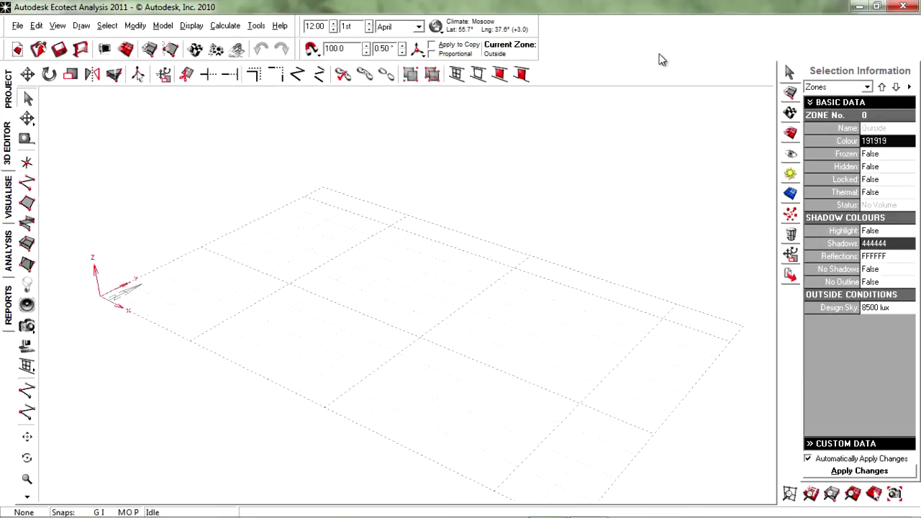
Load UAE.wea from the Desktop and update the site location to Abu Dhabi
left_click(436, 27)
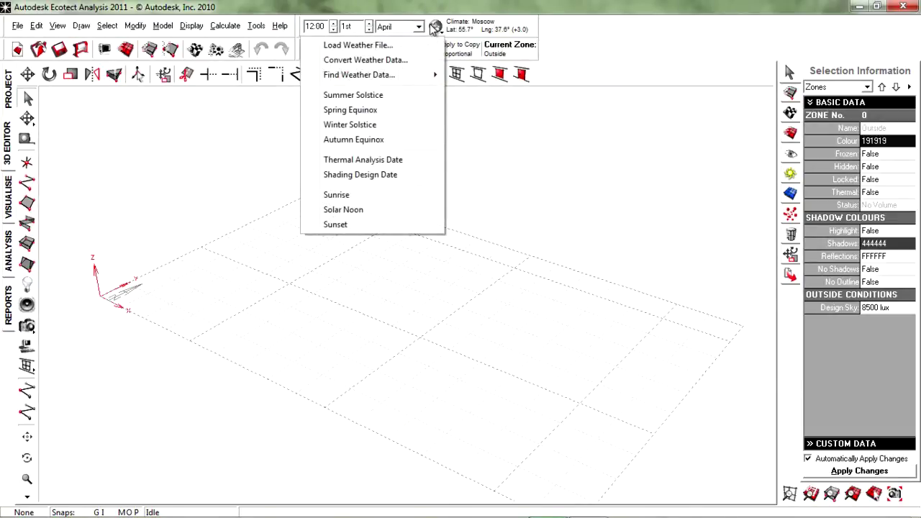
left_click(398, 44)
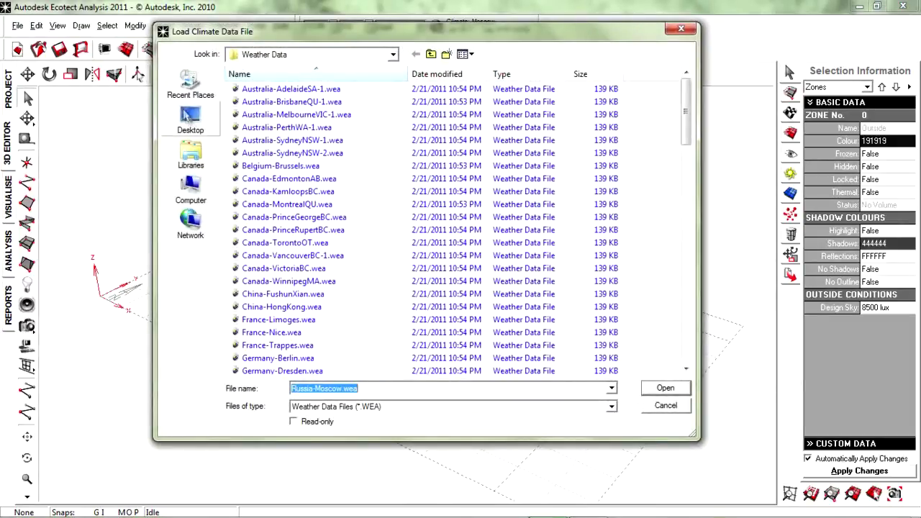
left_click(190, 118)
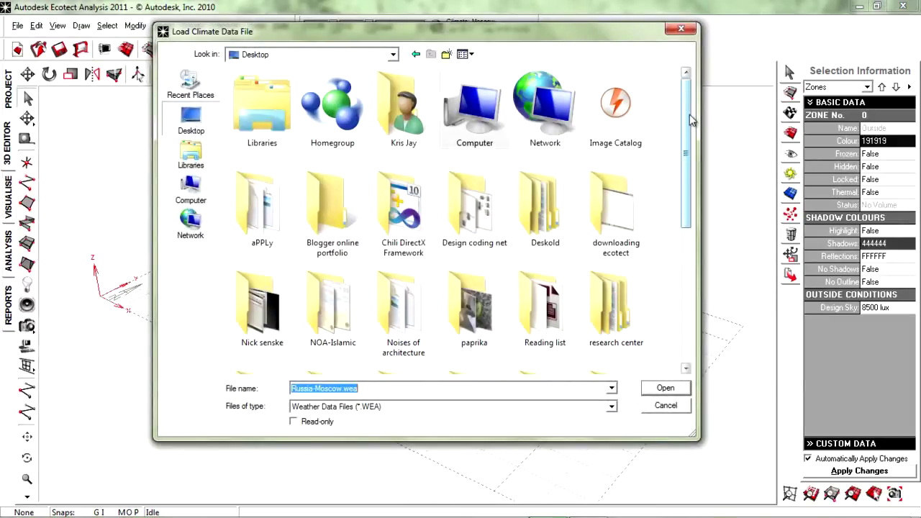
left_click_drag(691, 121, 688, 259)
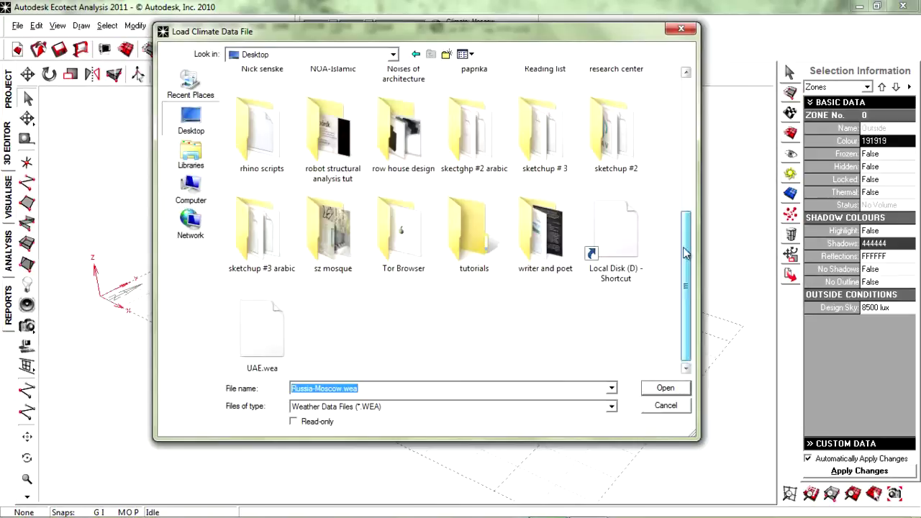
double_click(268, 327)
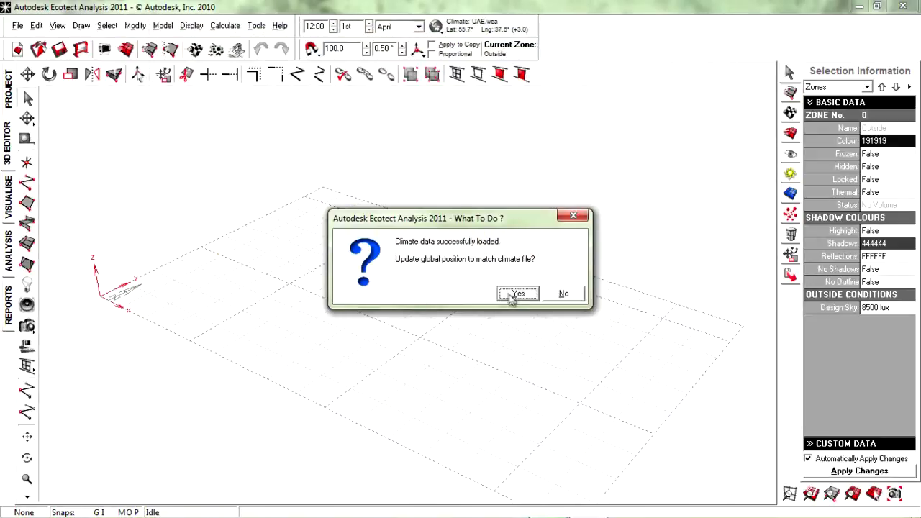
left_click(517, 293)
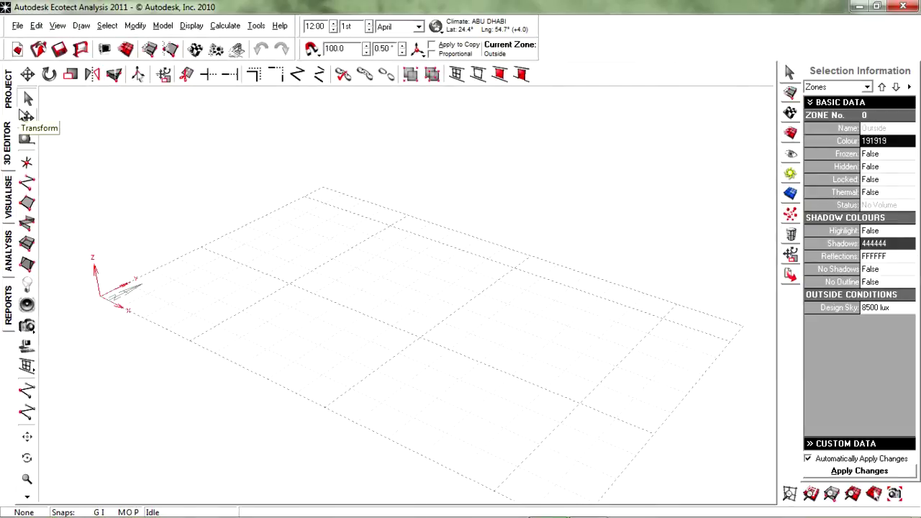
Draw a four-corner zone box on the grid, accept the name Zone 1, and deselect it
left_click(27, 244)
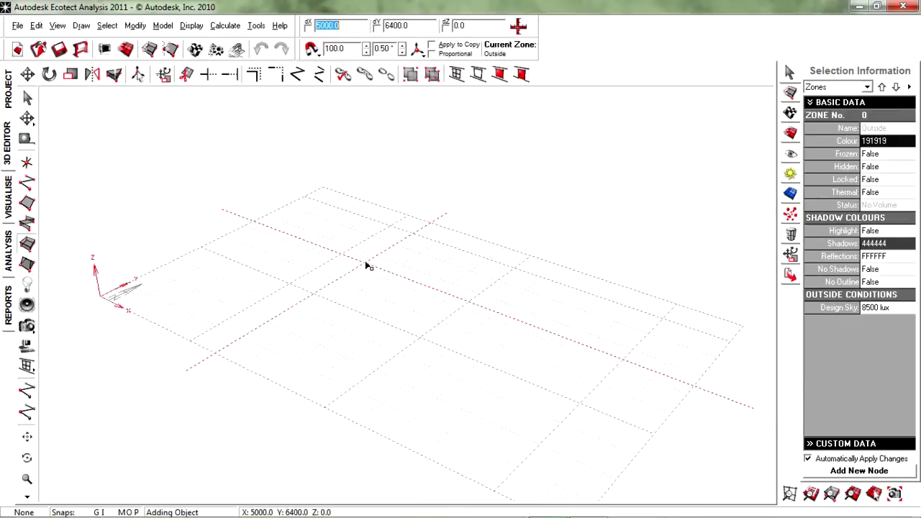
left_click(366, 265)
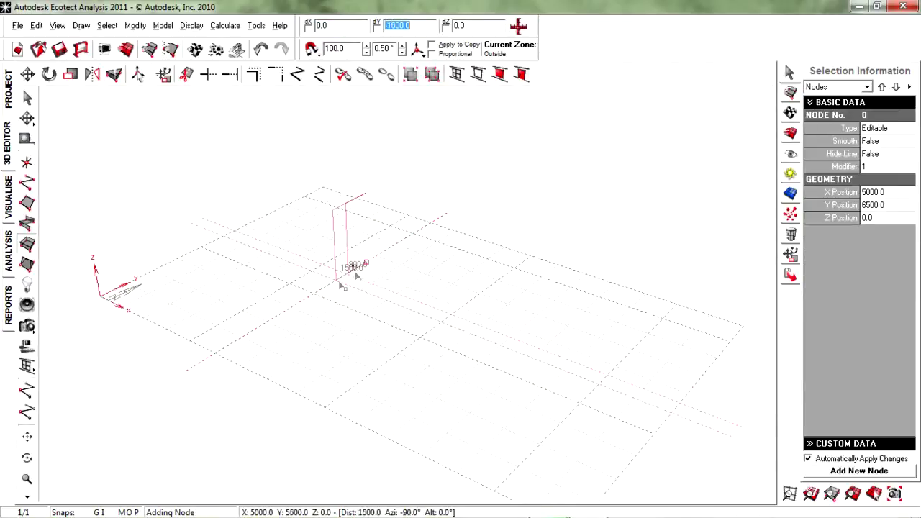
left_click(305, 298)
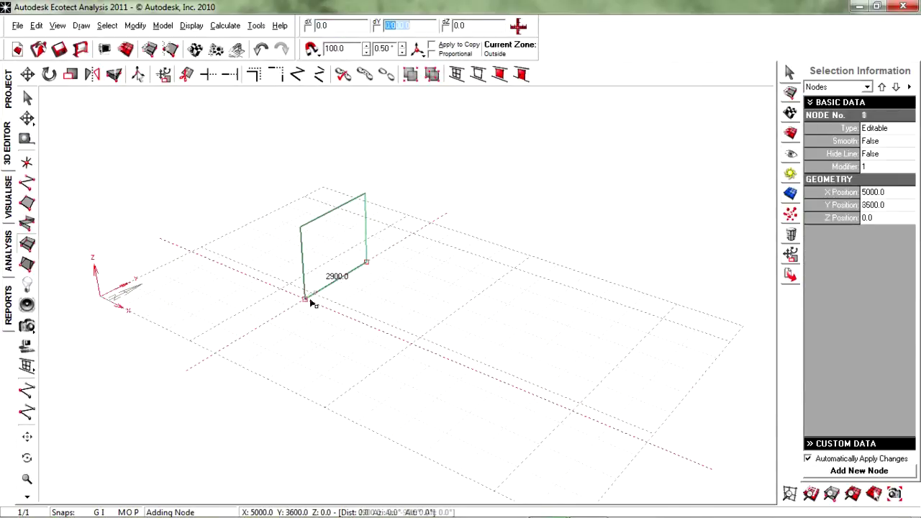
left_click(389, 333)
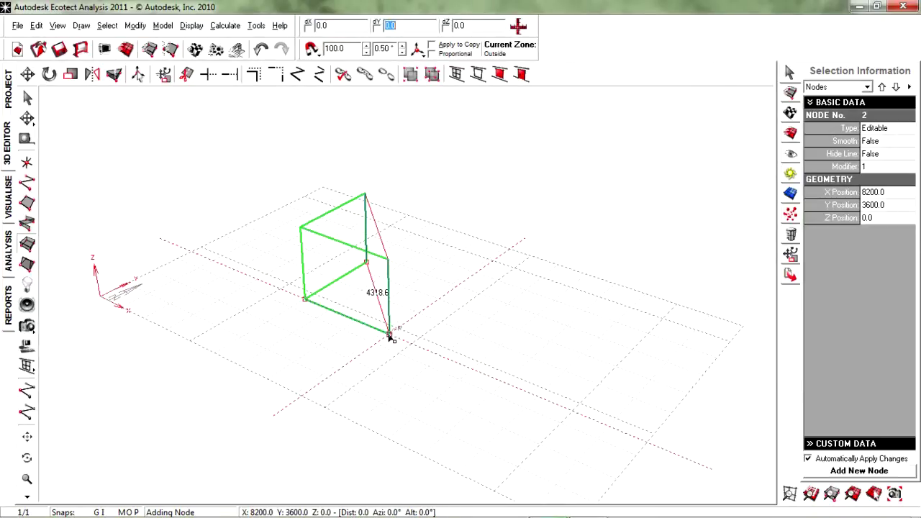
left_click(448, 294)
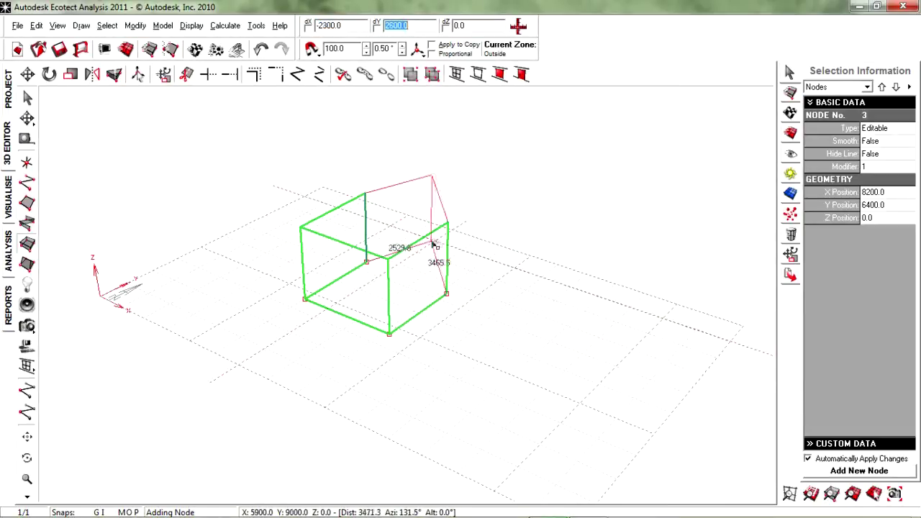
key("Escape")
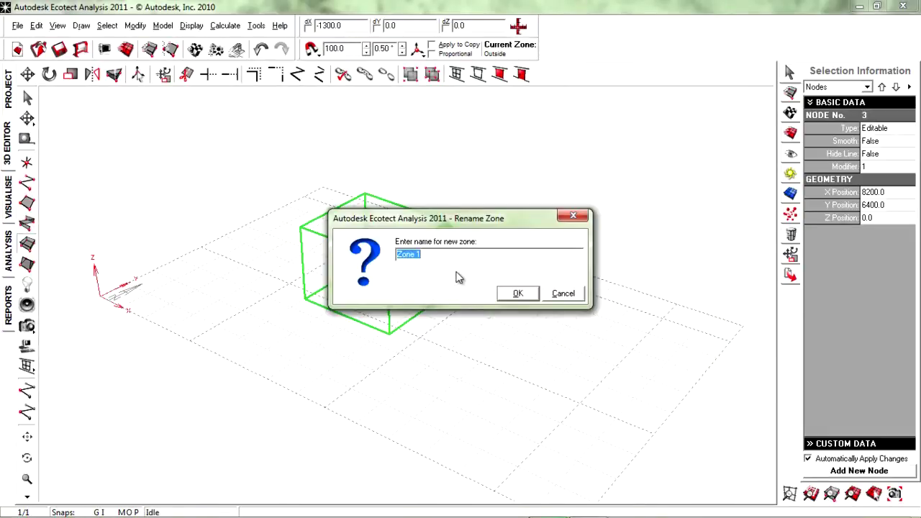
left_click(532, 295)
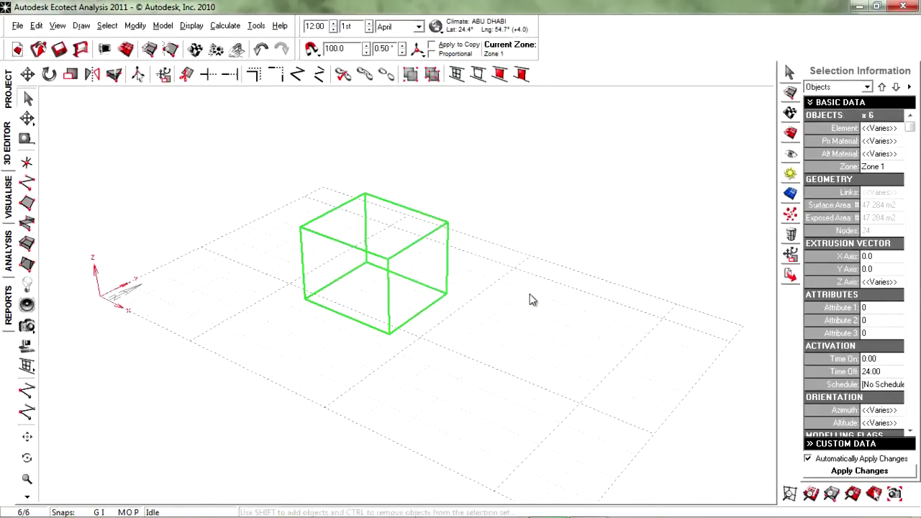
left_click(465, 300)
left_click_drag(482, 190, 242, 362)
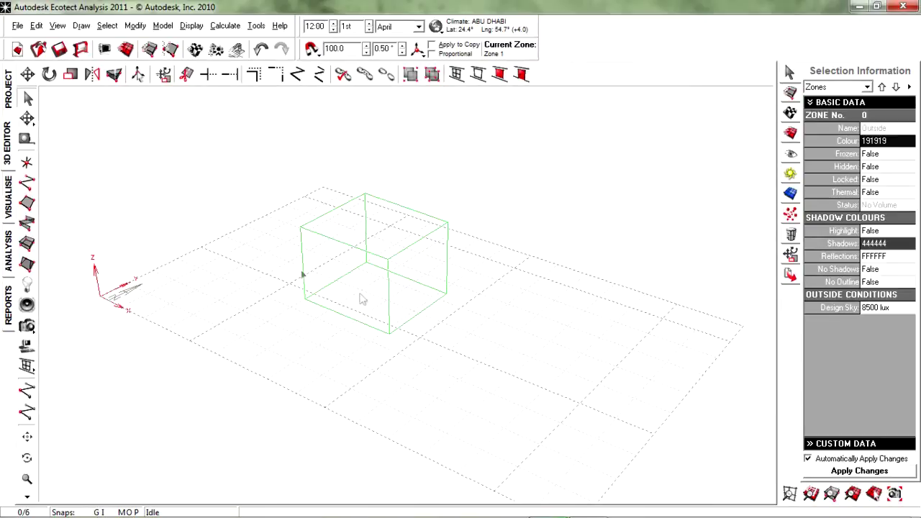
Turn on the daily and annual sun paths in Shadow Settings, zoomed out to fit
left_click(790, 175)
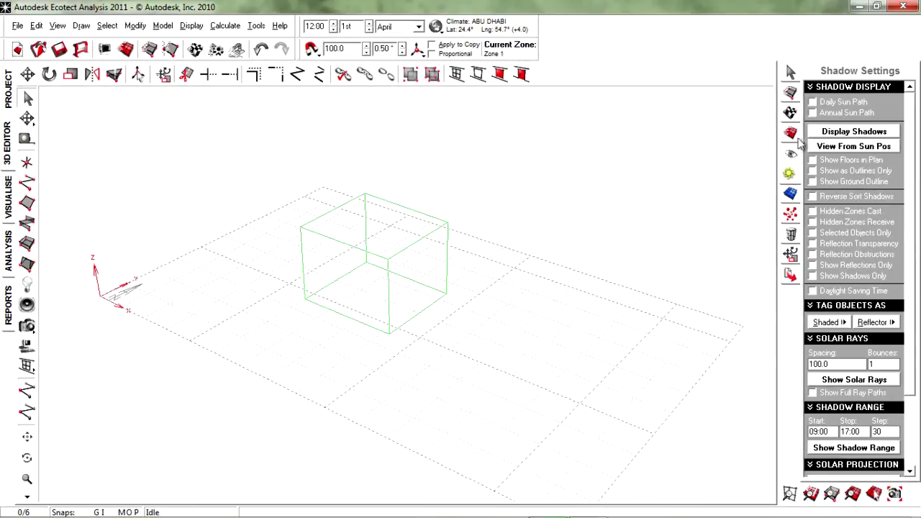
left_click(812, 103)
scroll(560, 282, "down", 1)
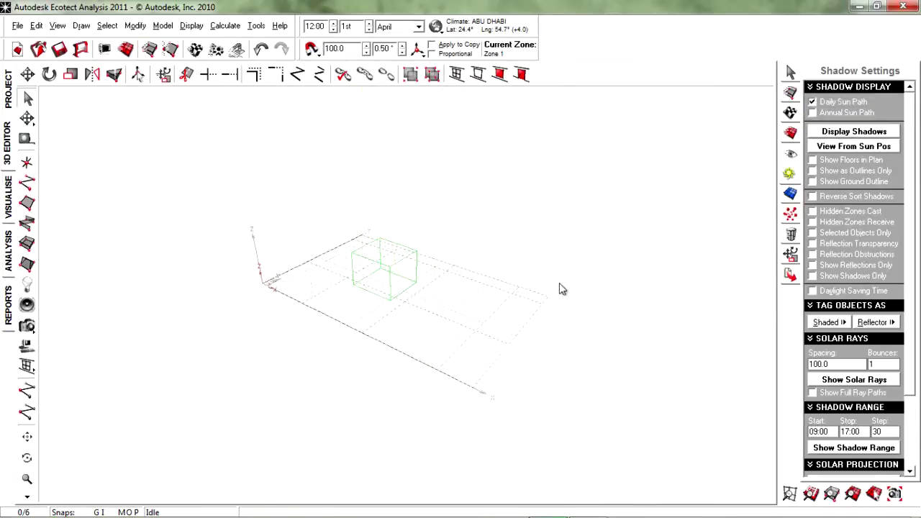
scroll(559, 283, "down", 1)
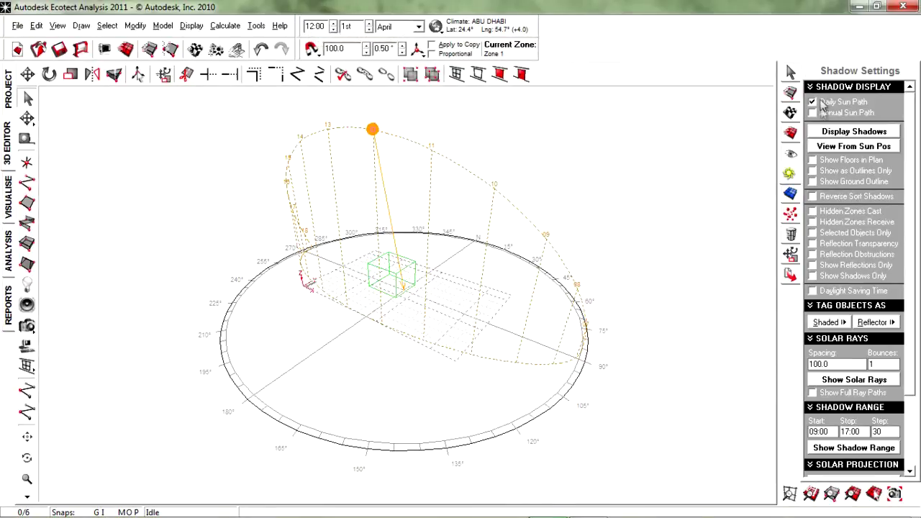
left_click(812, 113)
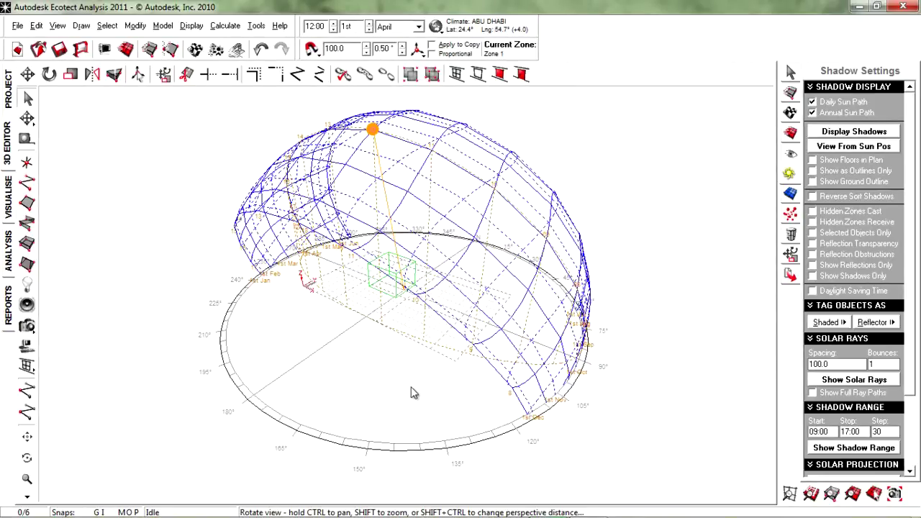
Orbit the view, then look at the model from the sun's position
middle_click_drag(411, 390, 434, 413)
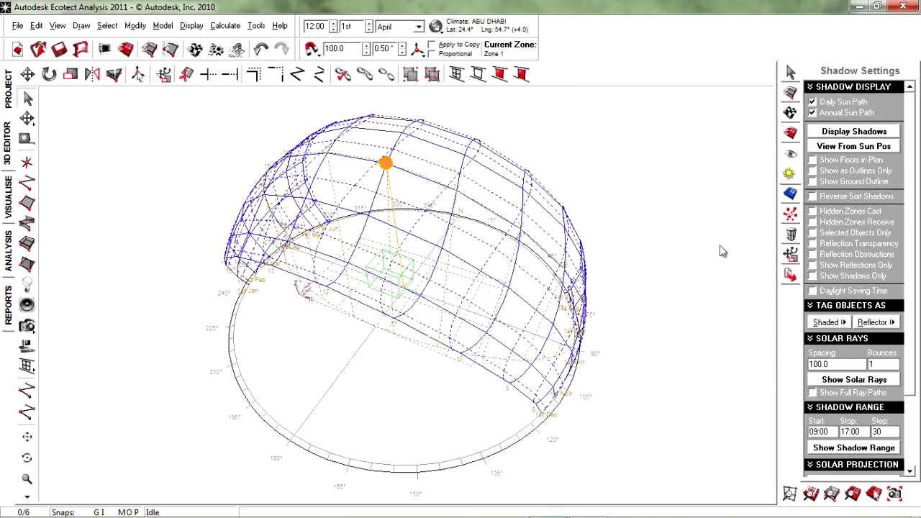
left_click(839, 148)
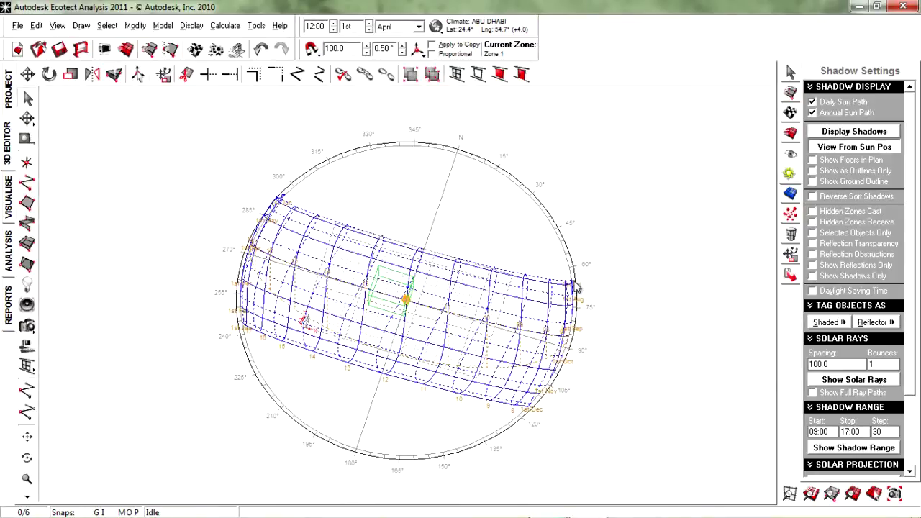
View from the sun position, then orbit to inspect the sun-path dome from several sides
left_click(855, 146)
right_click_drag(615, 298, 504, 295)
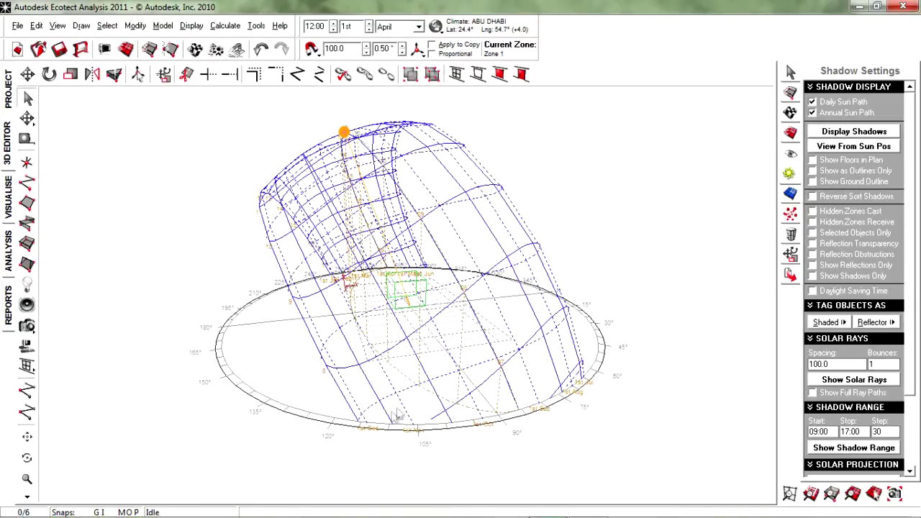
right_click_drag(324, 407, 425, 422)
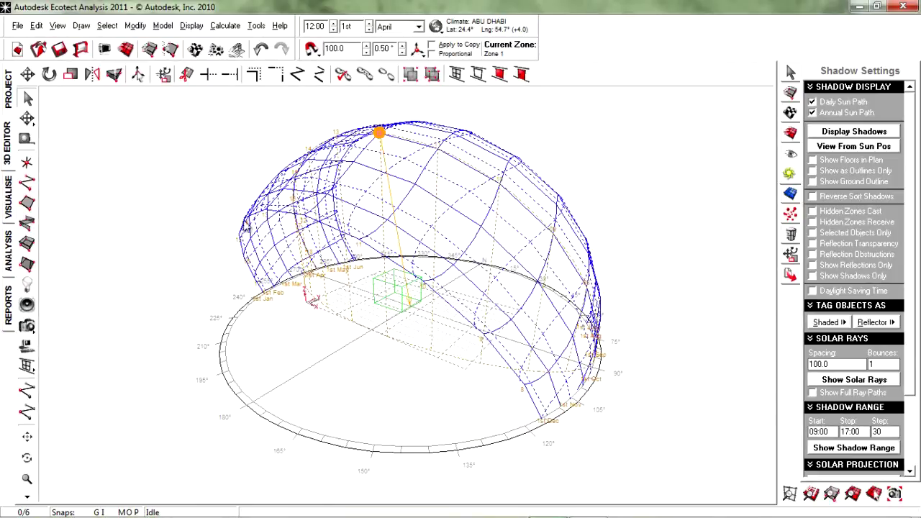
right_click_drag(397, 304, 435, 291)
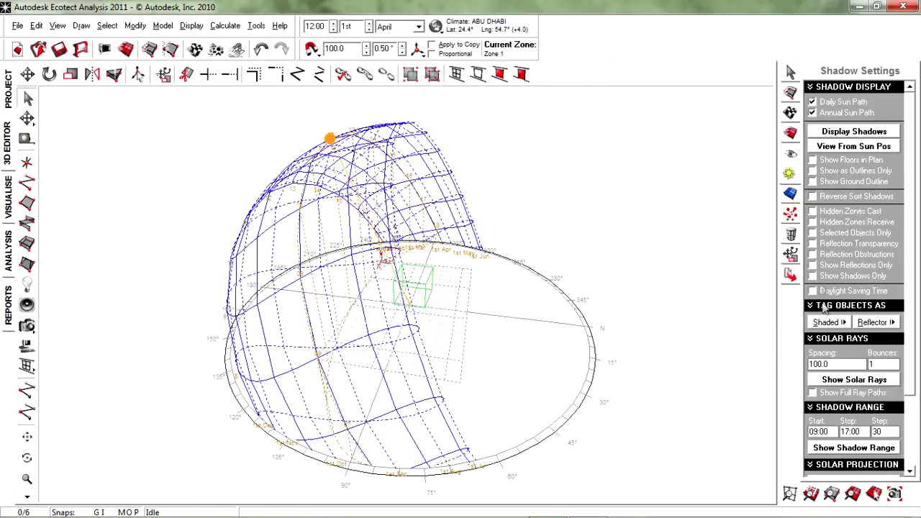
Show Zone 1's shadow, move the sun to 09:30 on 1st April, and orbit to watch it
left_click(855, 133)
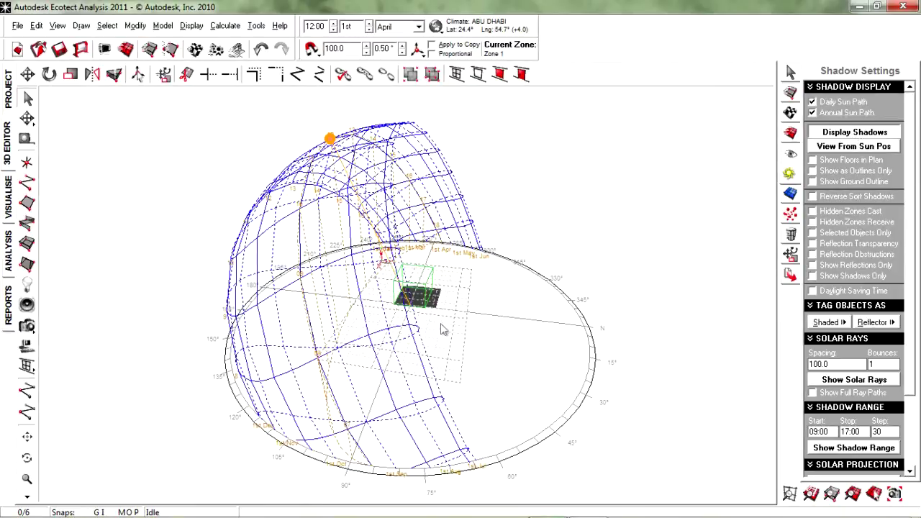
mouse_move(443, 329)
right_mouse_down()
mouse_move(421, 323)
mouse_move(456, 328)
mouse_move(450, 319)
mouse_move(434, 325)
right_mouse_up()
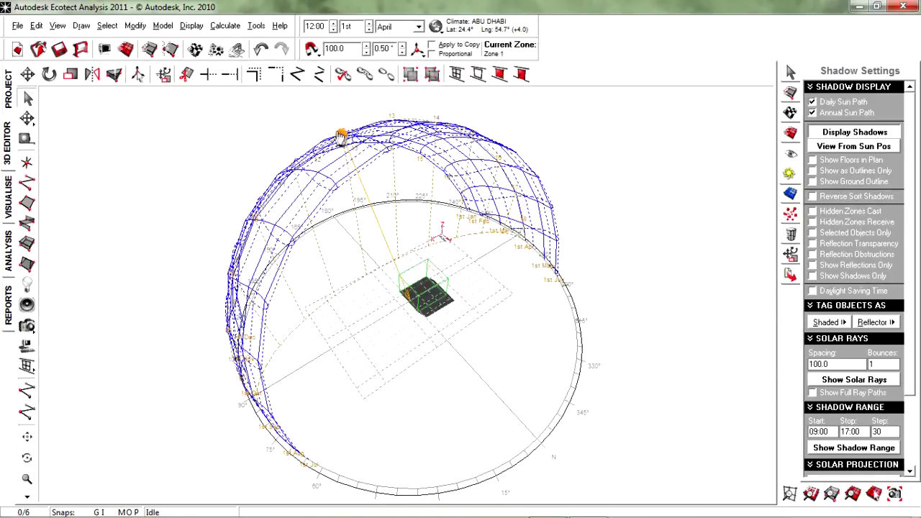
left_click_drag(342, 135, 265, 268)
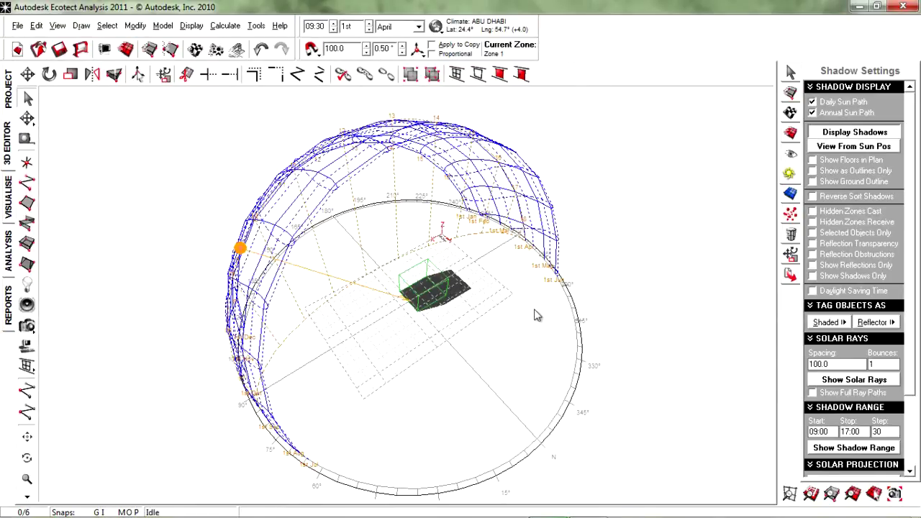
middle_click_drag(536, 319, 370, 377)
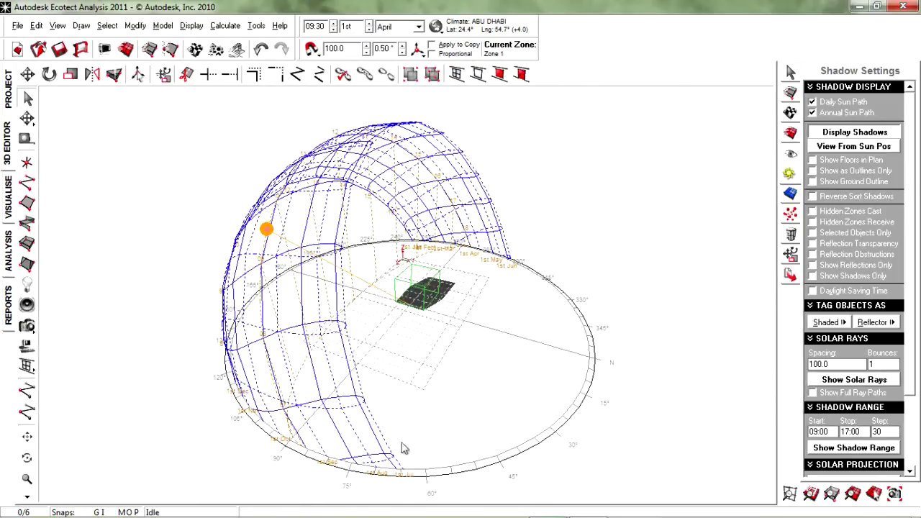
middle_click_drag(403, 449, 391, 407)
middle_click_drag(392, 325, 397, 316)
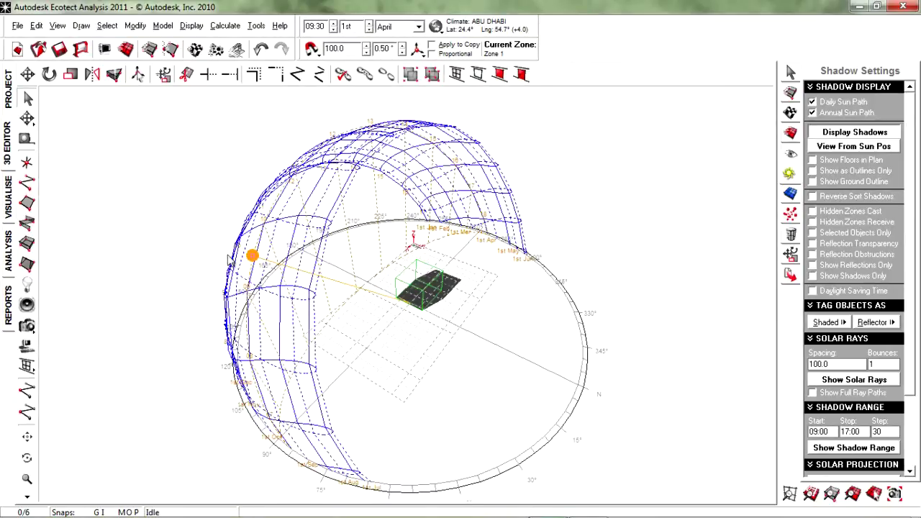
middle_click_drag(252, 272, 341, 352)
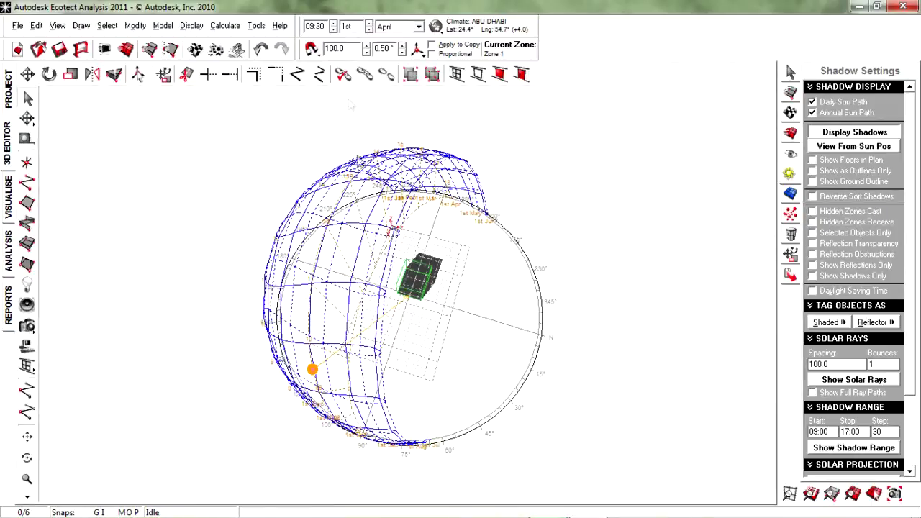
Drag the sun marker along the daily path until the time reads 11:00 on 1st April
left_click_drag(313, 370, 317, 325)
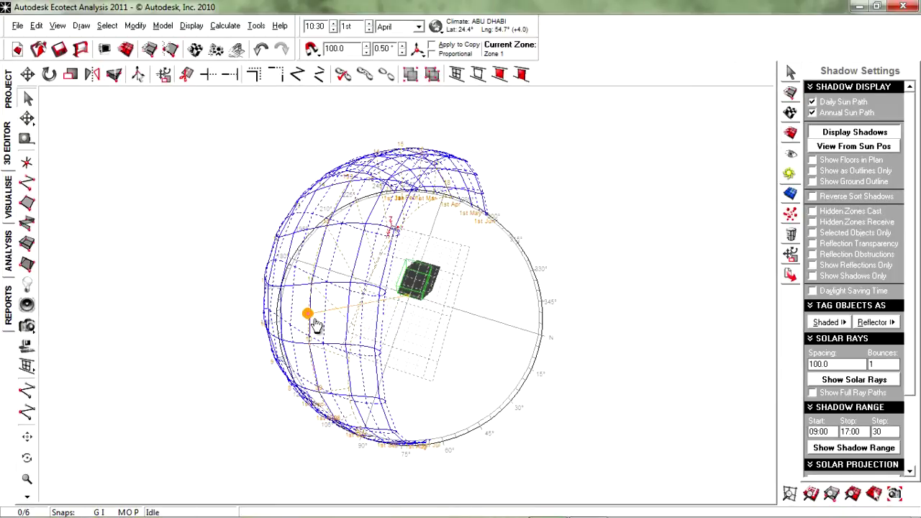
mouse_move(309, 315)
left_mouse_down()
mouse_move(319, 261)
mouse_move(380, 176)
mouse_move(415, 152)
mouse_move(468, 205)
mouse_move(429, 167)
mouse_move(358, 176)
mouse_move(322, 388)
mouse_move(321, 344)
mouse_move(366, 226)
mouse_move(457, 195)
mouse_move(362, 210)
left_mouse_up()
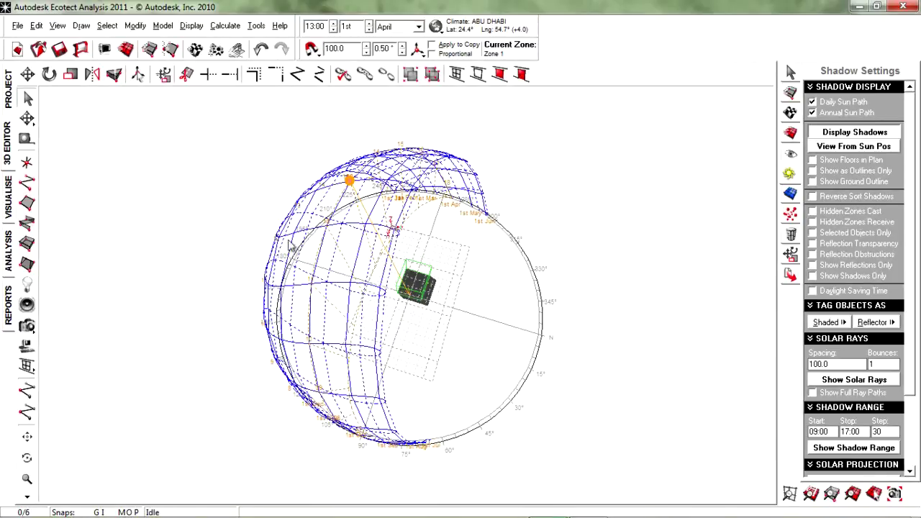
scroll(288, 274, "up", 2)
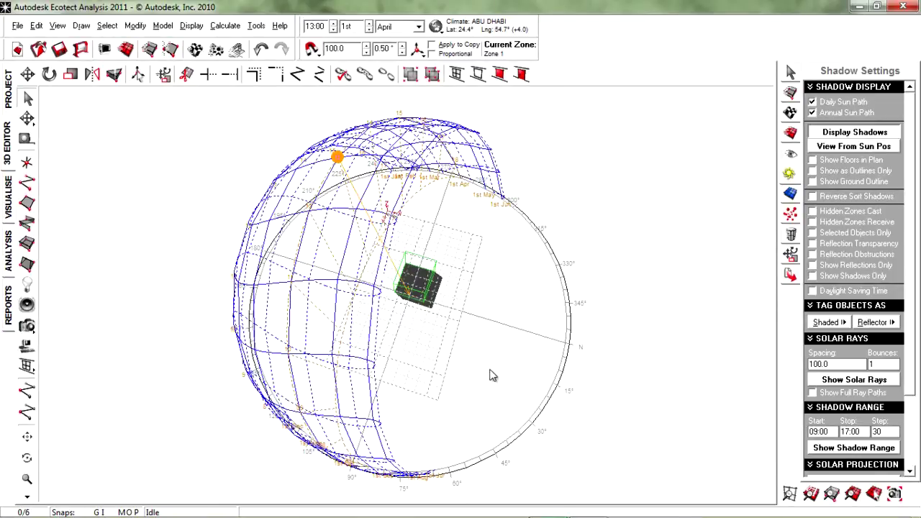
scroll(369, 333, "up", 2)
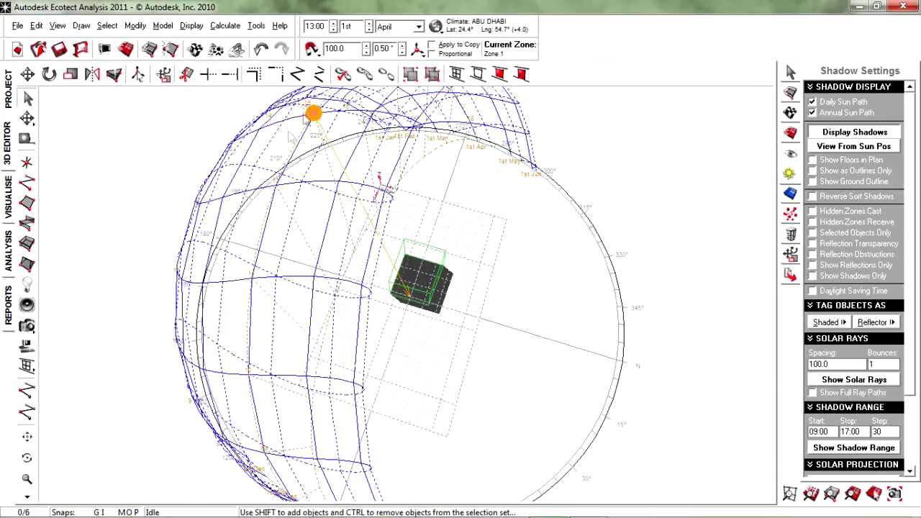
mouse_move(314, 114)
left_mouse_down()
mouse_move(319, 121)
mouse_move(264, 228)
mouse_move(259, 282)
left_mouse_up()
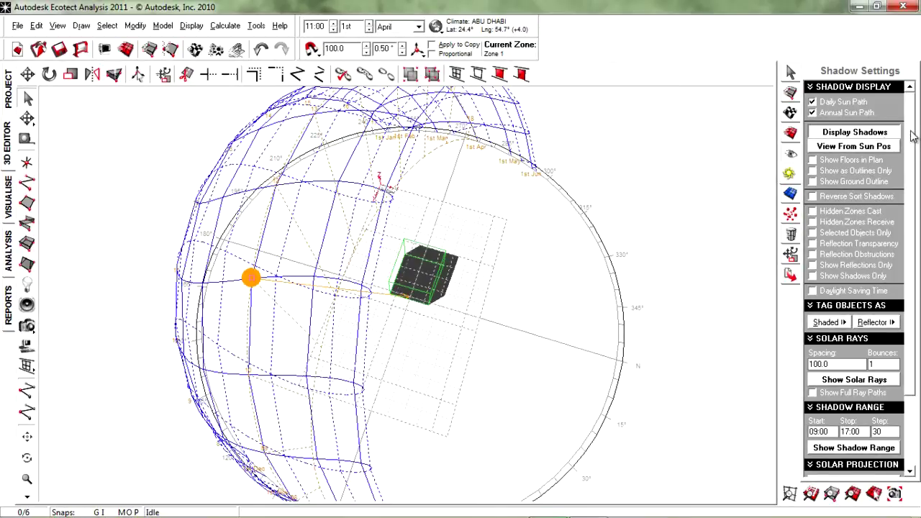
left_click_drag(913, 137, 911, 236)
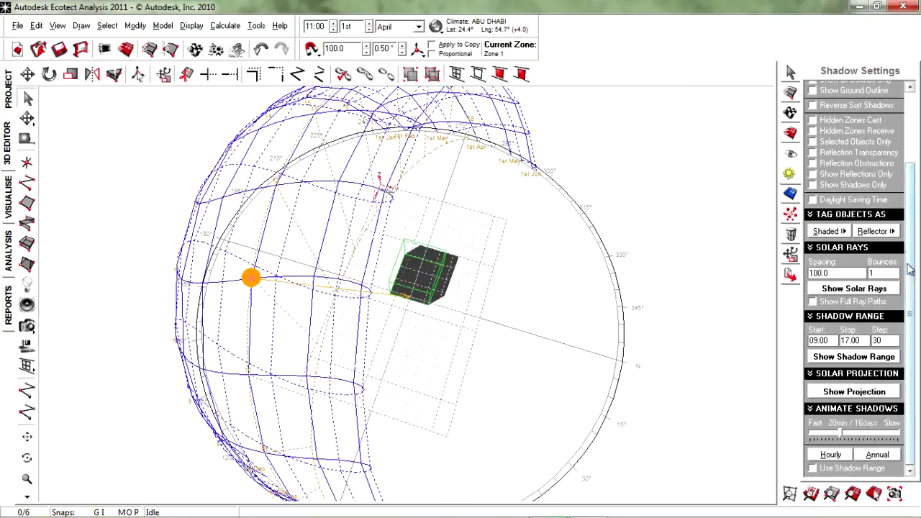
Play the annual shadow animation, restarting it twice to watch the yearly sun movement
left_click(877, 455)
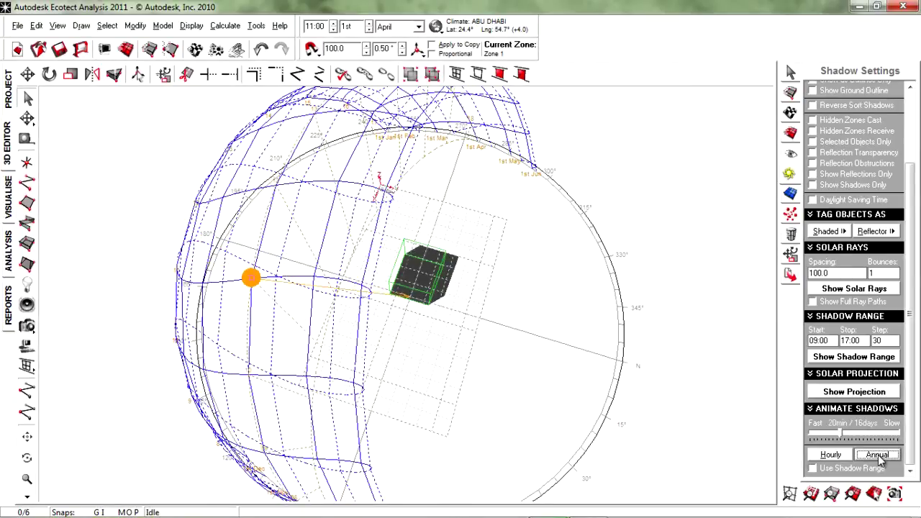
left_click(878, 456)
left_click(877, 456)
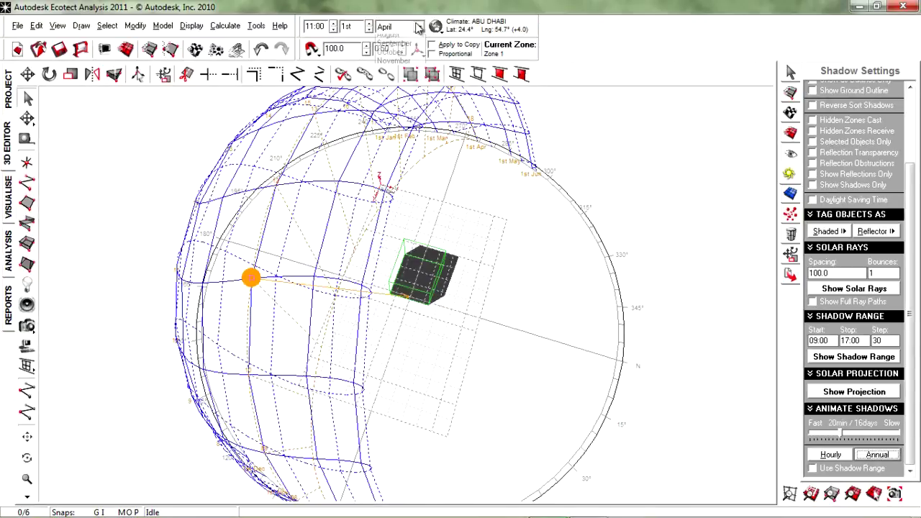
Step the month through May, June, July and August
left_click(412, 27)
left_click(389, 74)
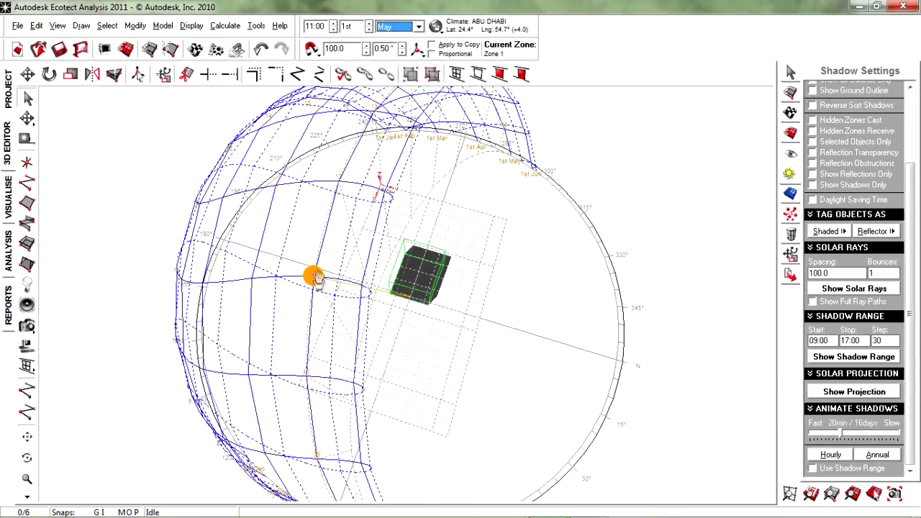
left_click(419, 27)
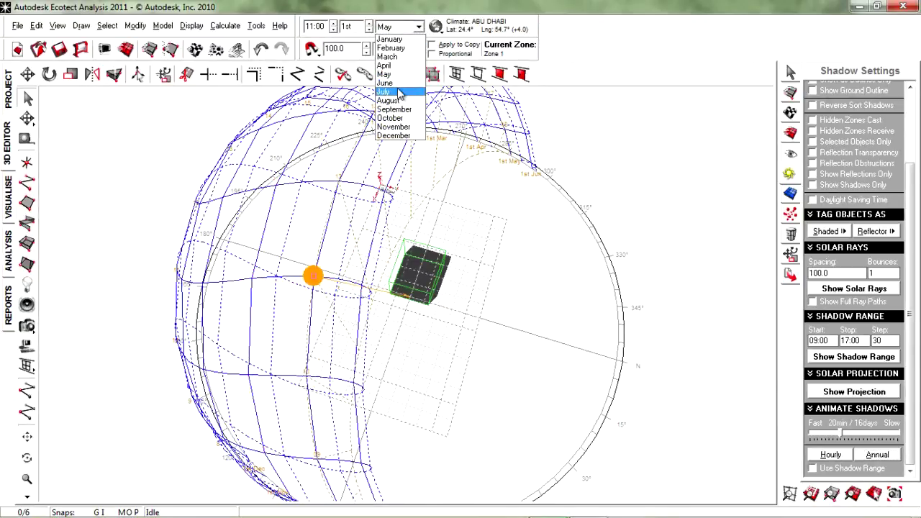
left_click(398, 83)
left_click(419, 27)
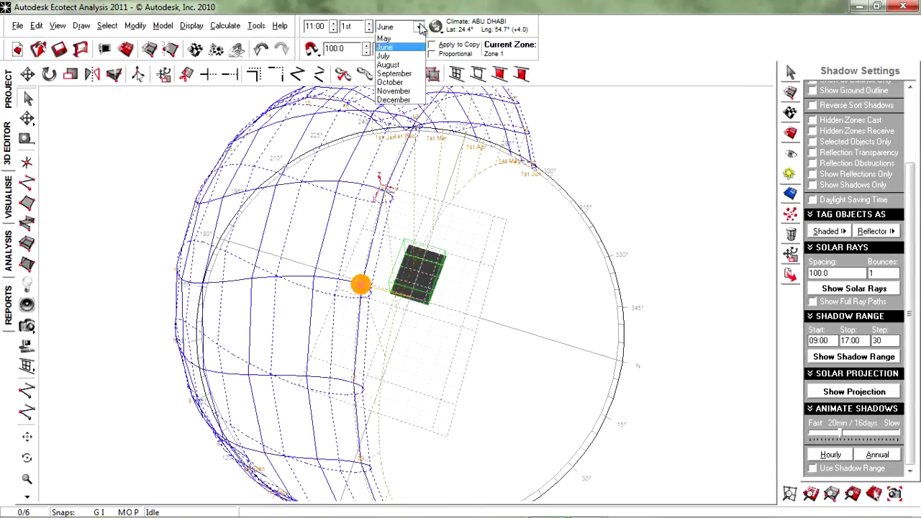
left_click(394, 96)
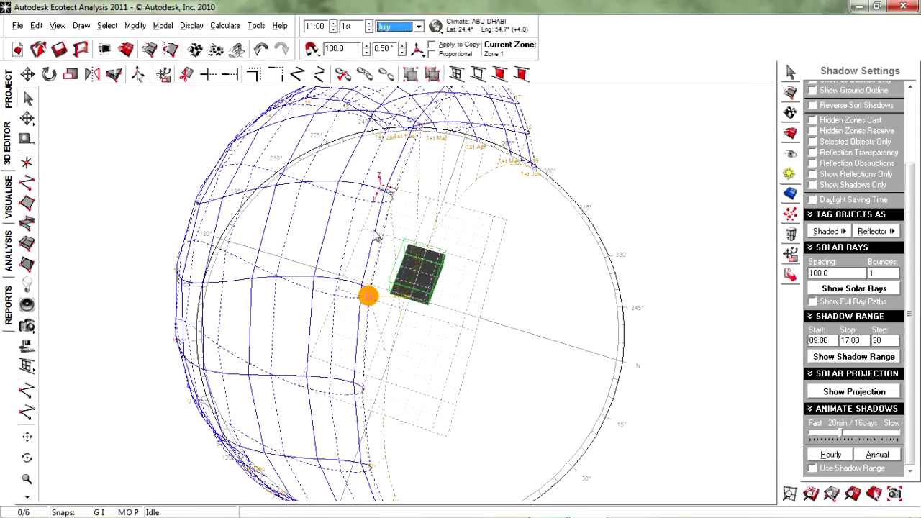
left_click(418, 26)
left_click(398, 101)
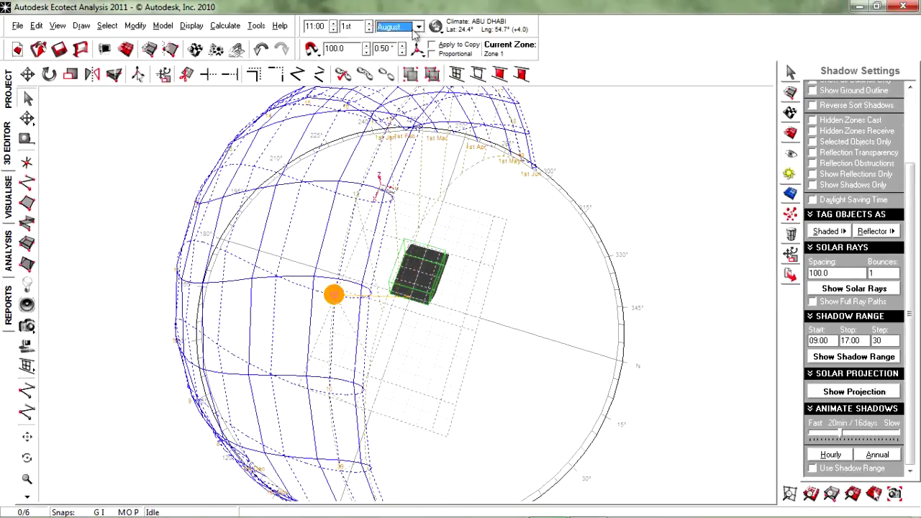
Set the month to September and play the hourly shadow animation
left_click(418, 29)
left_click(408, 109)
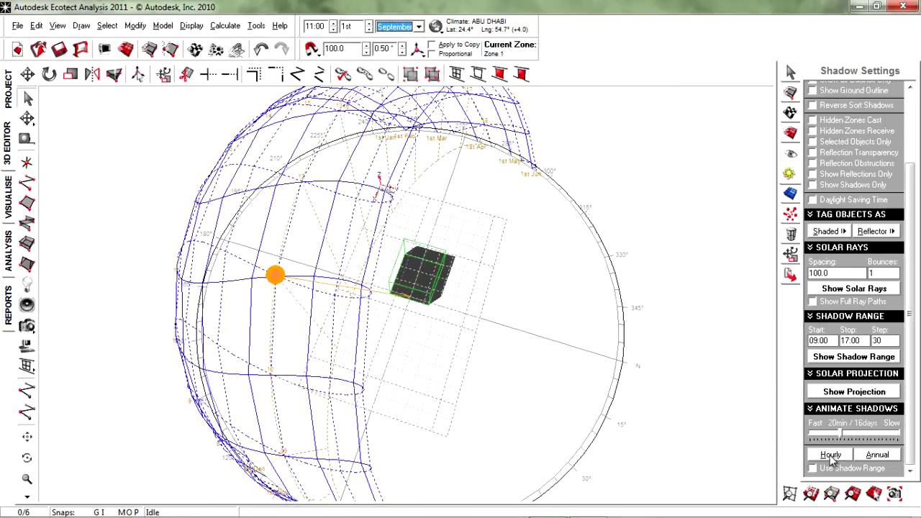
left_click(497, 311)
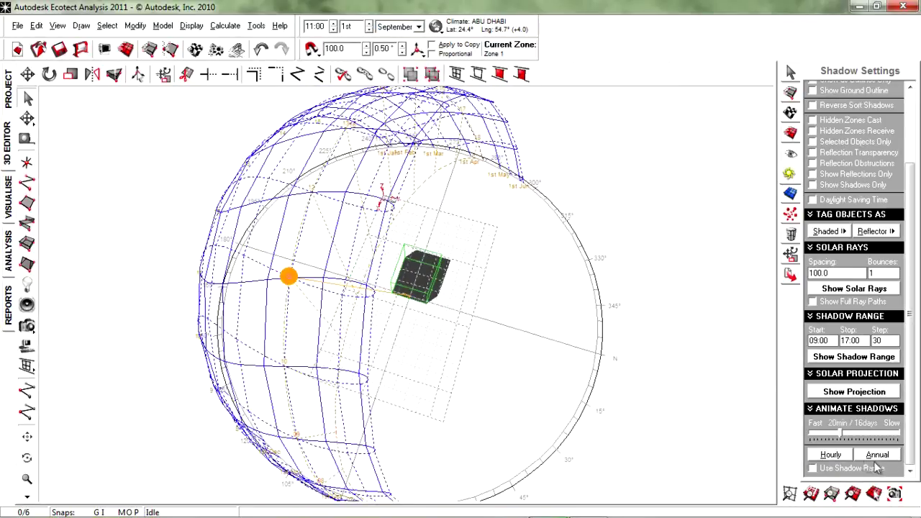
left_click(830, 454)
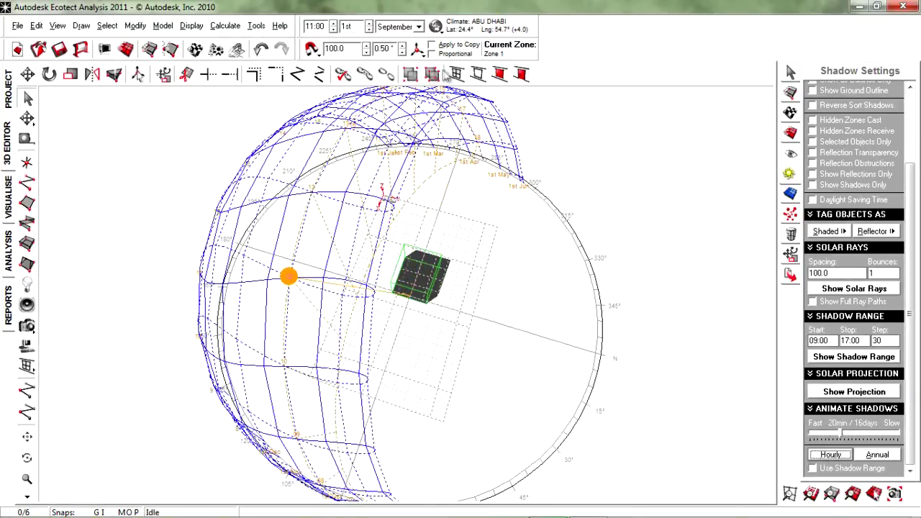
Orbit to a new viewing angle and replay the annual shadow animation over Zone 1
middle_click_drag(667, 367, 541, 349)
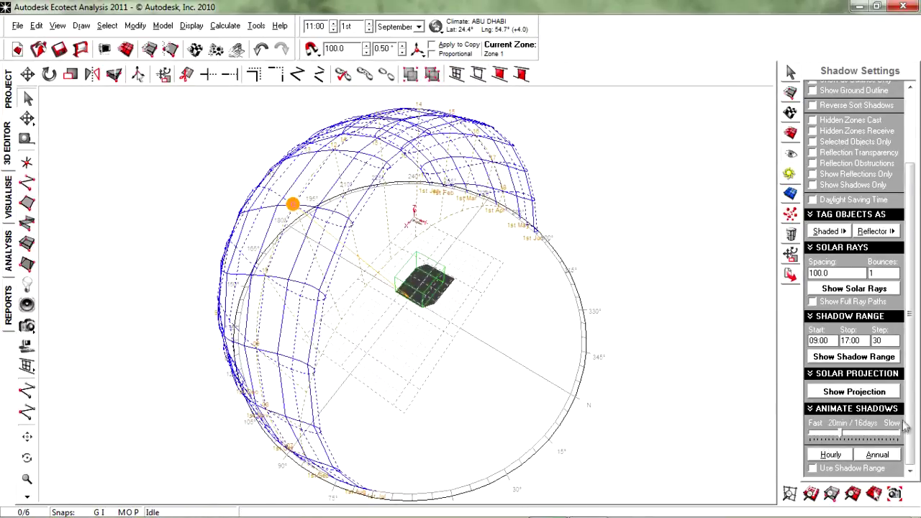
left_click(881, 457)
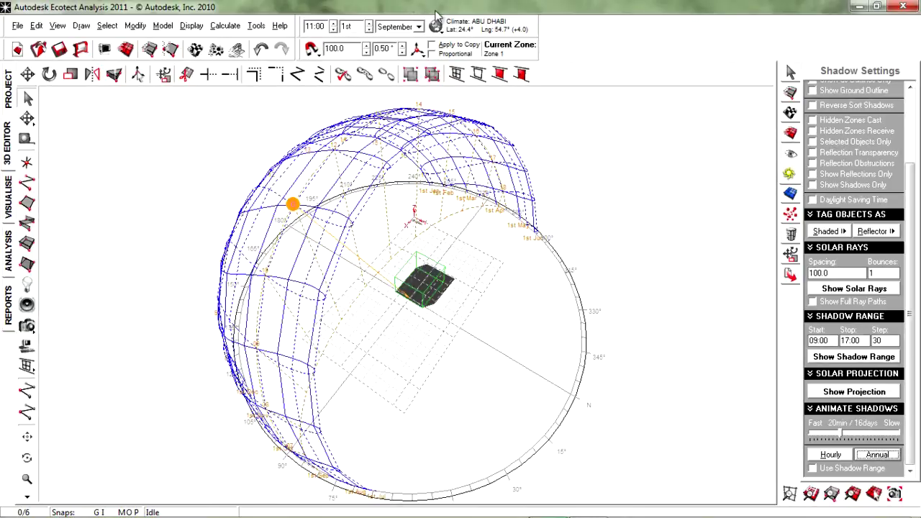
left_click(437, 26)
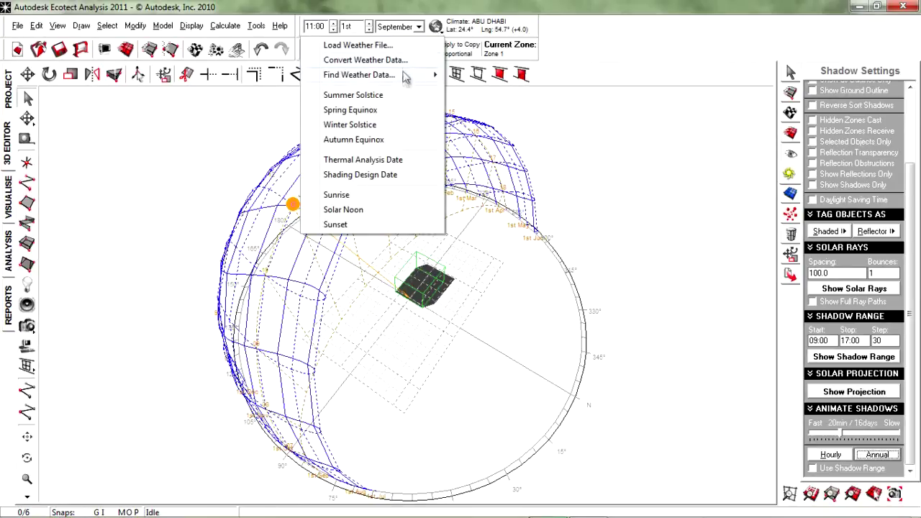
Set the sun date to the summer solstice, 21st June, then the spring equinox
left_click(406, 95)
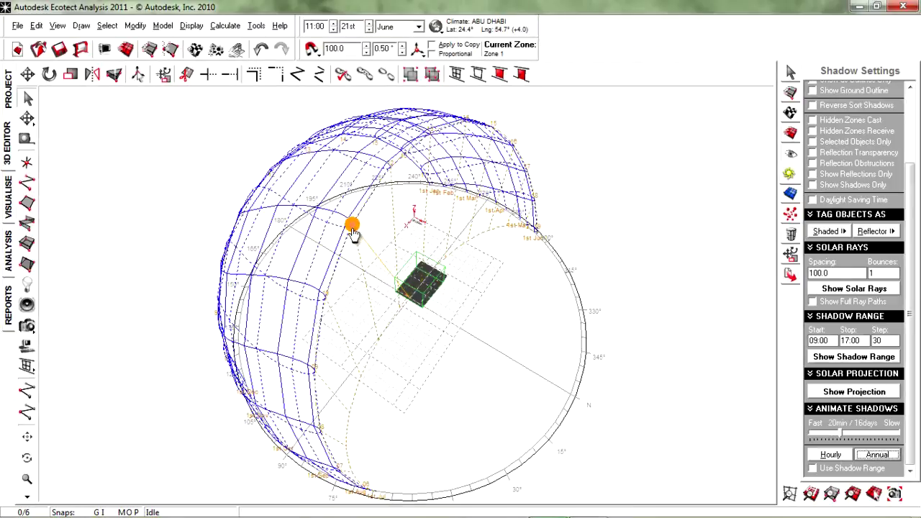
left_click(436, 27)
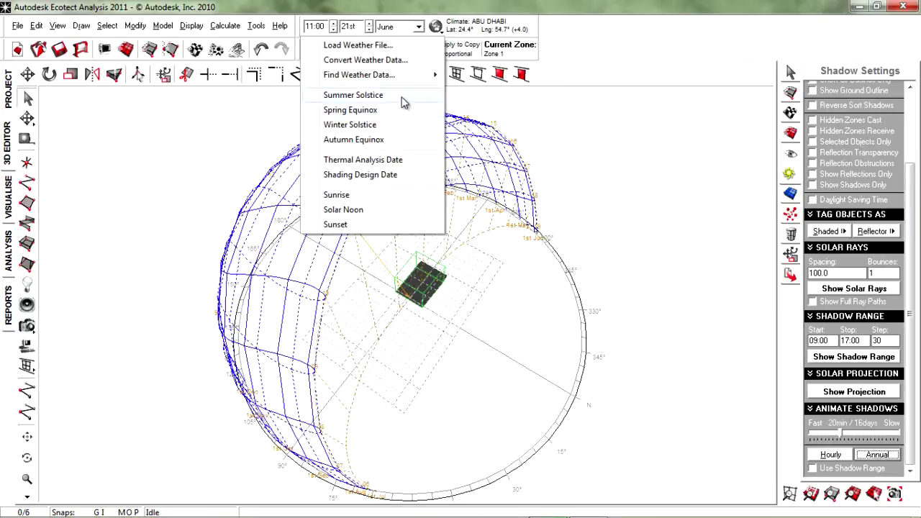
left_click(403, 112)
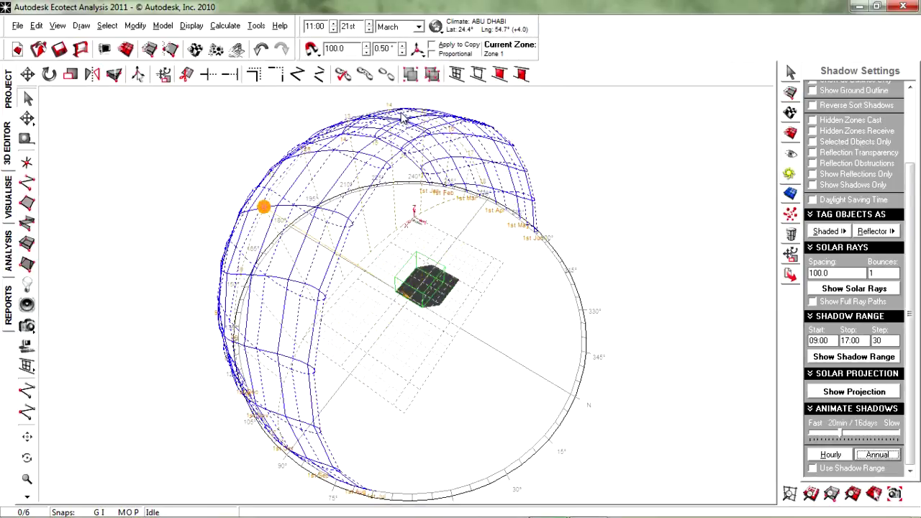
Switch to the autumn equinox in September, then return to the spring equinox, 21st March
left_click(438, 28)
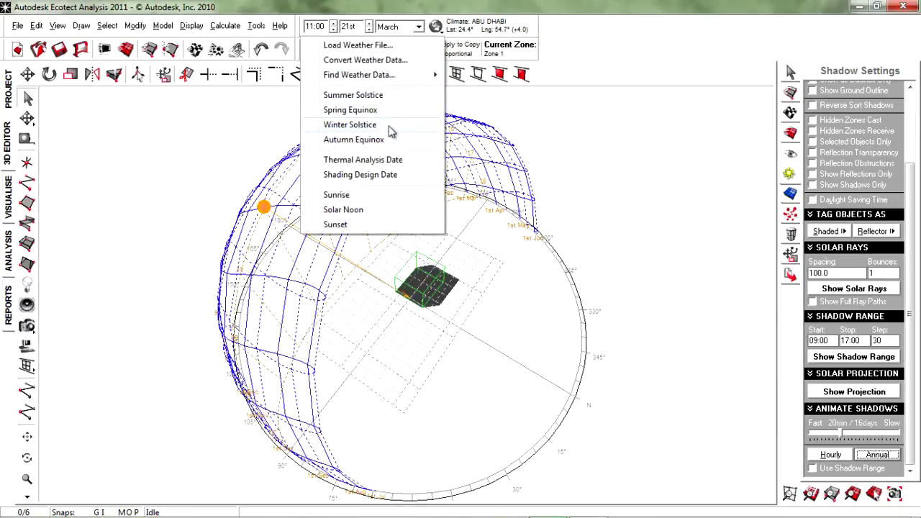
left_click(354, 139)
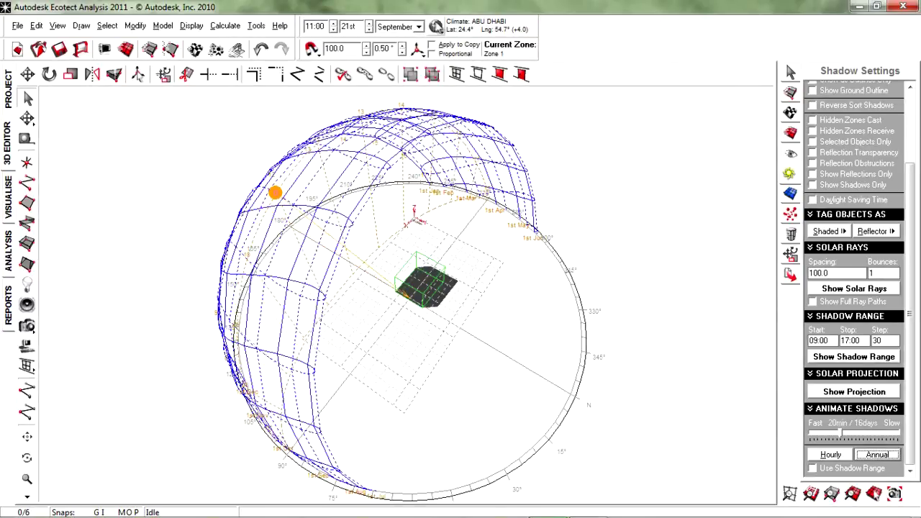
left_click(436, 28)
left_click(389, 110)
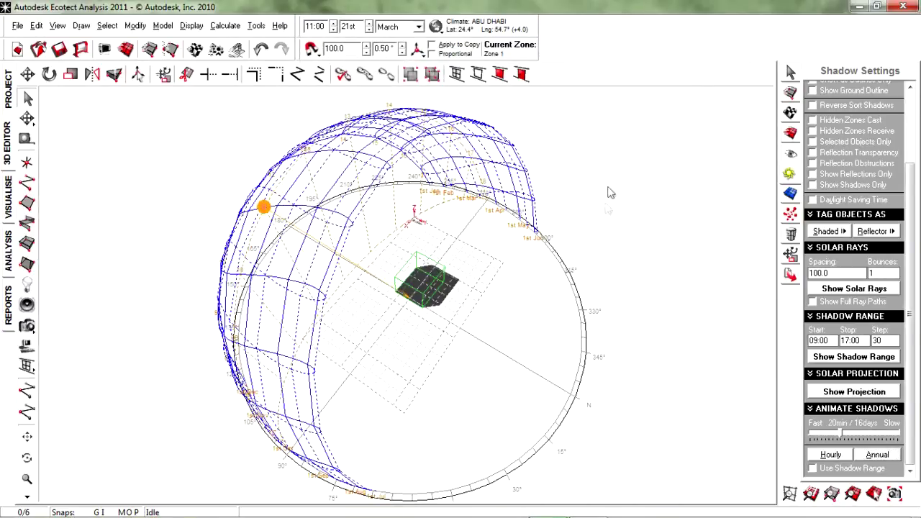
middle_click_drag(533, 204, 545, 213)
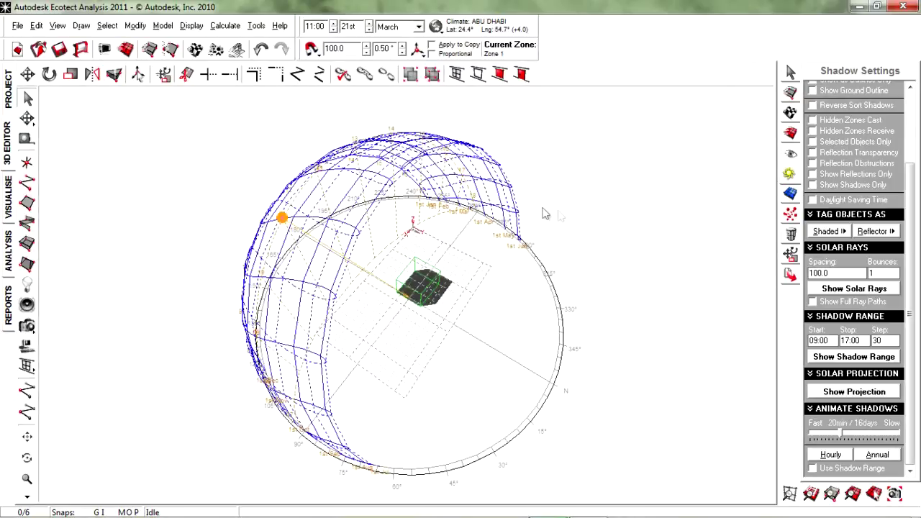
left_click(17, 26)
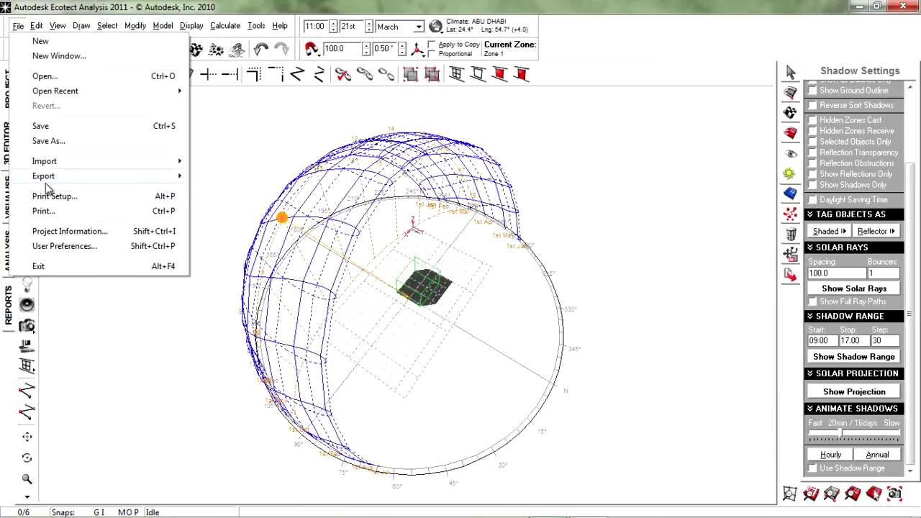
mouse_move(183, 176)
left_click(275, 206)
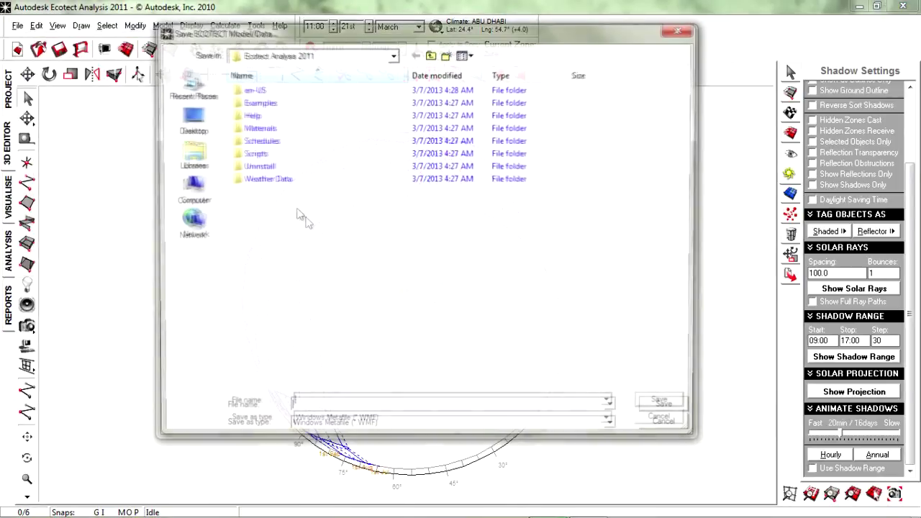
left_click(425, 424)
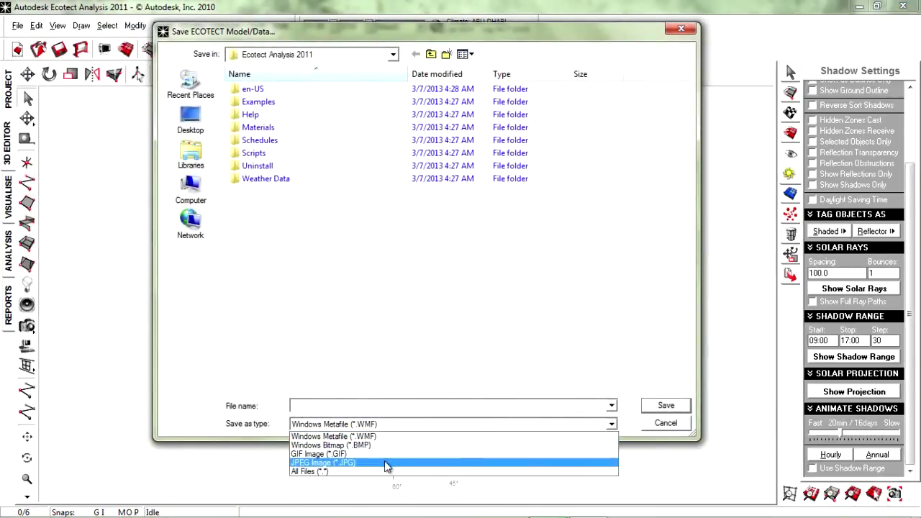
left_click(387, 462)
left_click(190, 120)
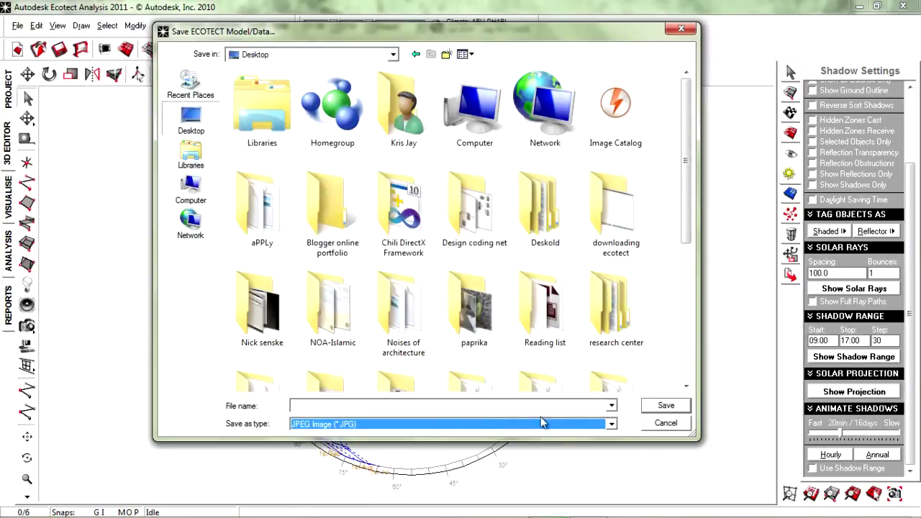
left_click(680, 424)
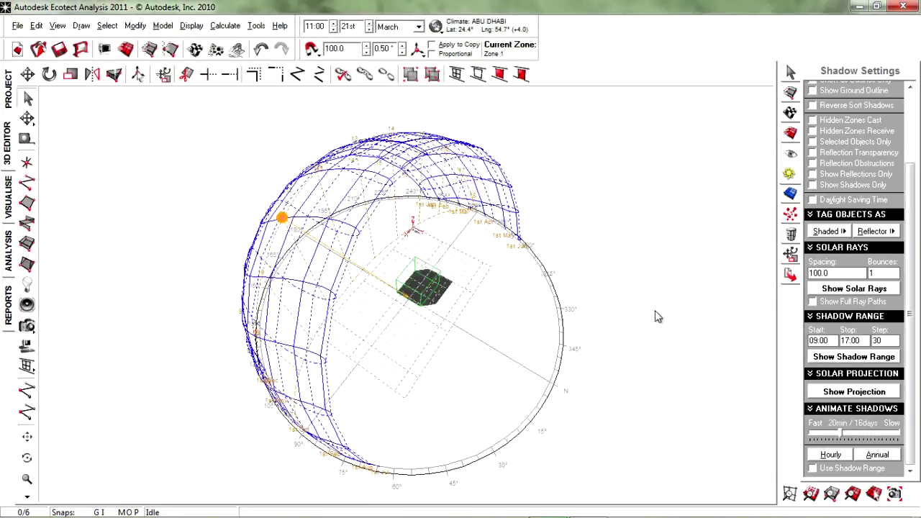
left_click_drag(913, 305, 912, 160)
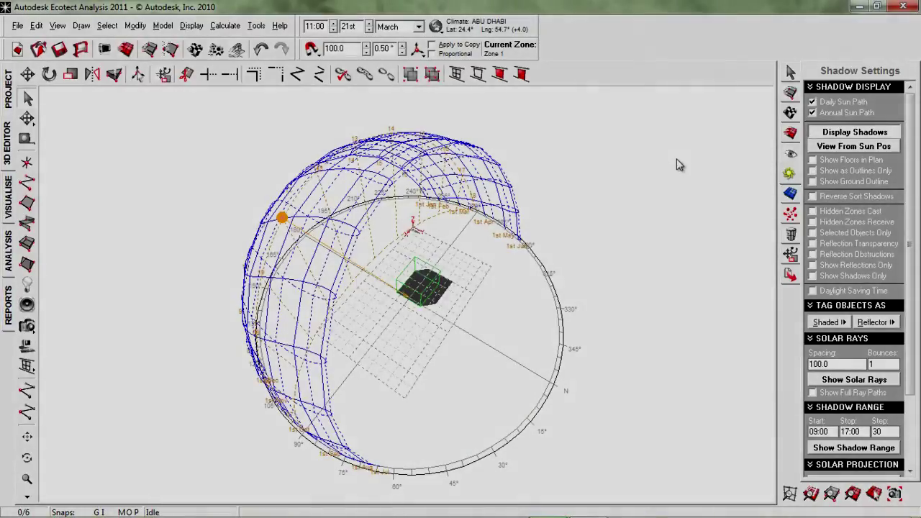